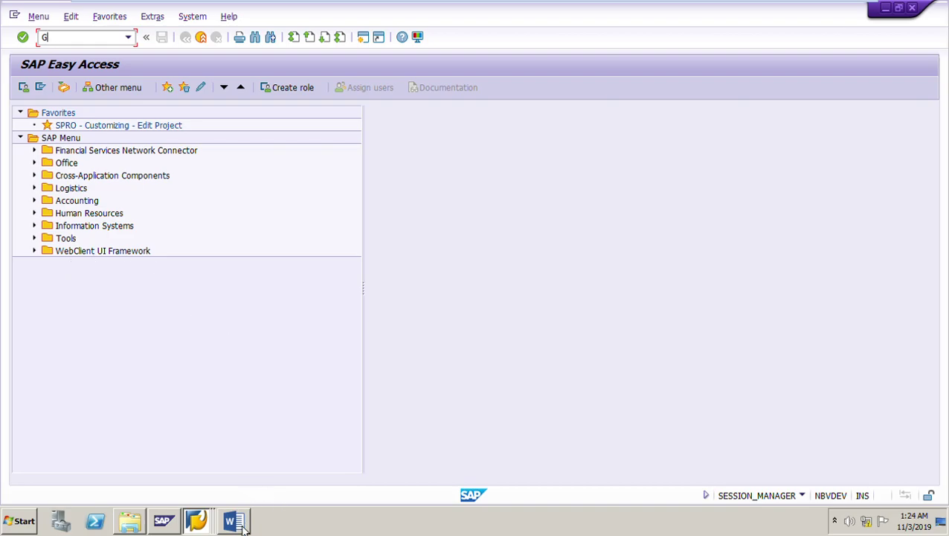
Bring the Word exercise sheet for the info record and purchase order to the front
click(239, 525)
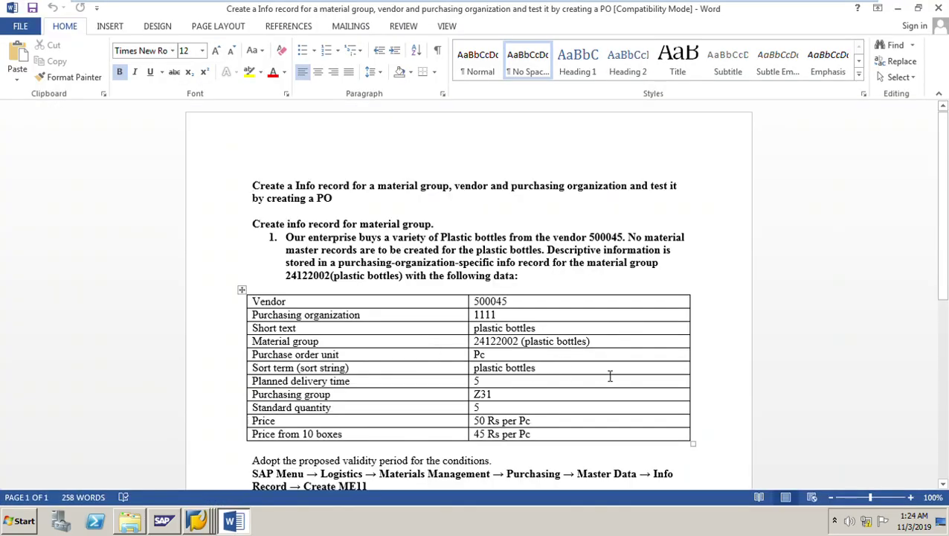
Trim the Sort term cell in the Word table from 'plastic bottles' to 'bottles'
scroll(608, 375, down, 2)
scroll(608, 374, up, 2)
click(508, 369)
key(BackSpace)
key(BackSpace)
key(BackSpace)
key(BackSpace)
key(BackSpace)
key(BackSpace)
key(BackSpace)
key(BackSpace)
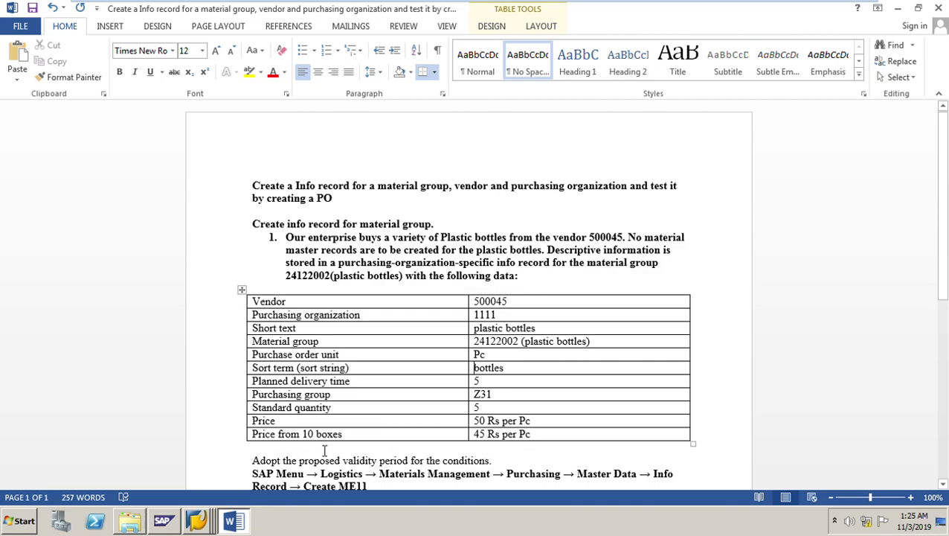
Review the rest of the exercise document, then switch back to the SAP windows
scroll(534, 439, down, 3)
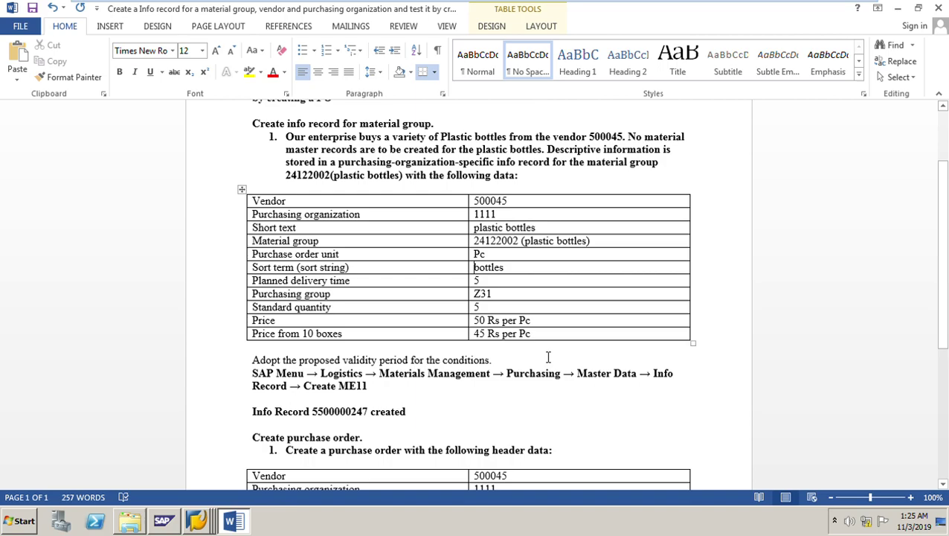
scroll(499, 388, down, 3)
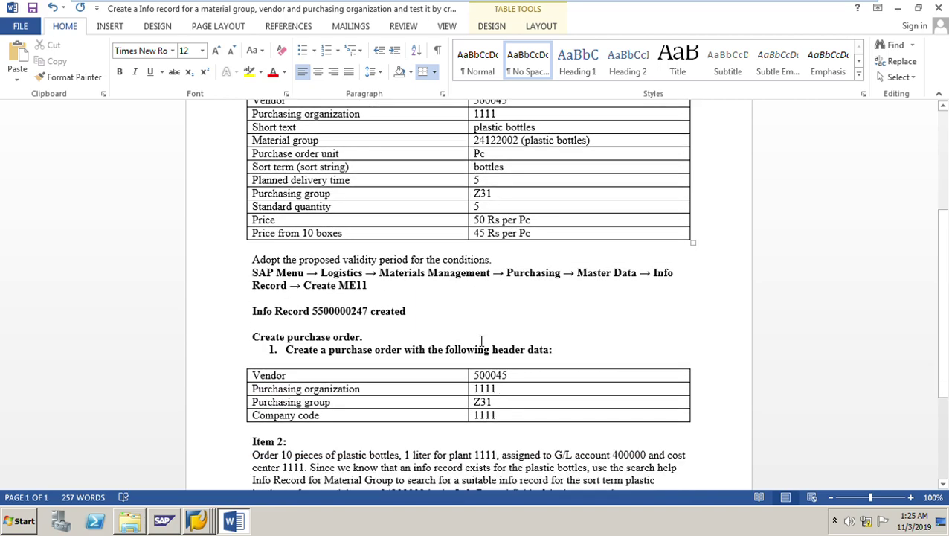
scroll(473, 299, up, 4)
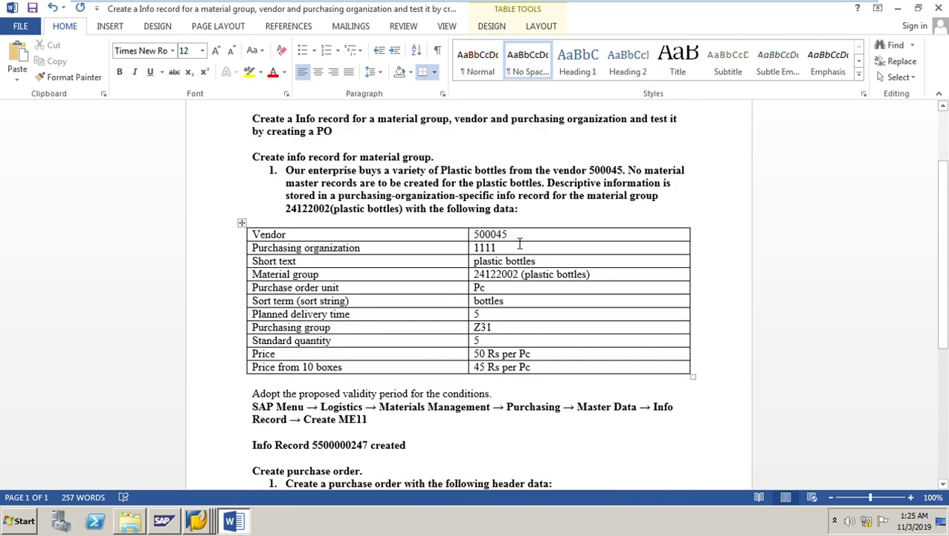
scroll(522, 333, down, 5)
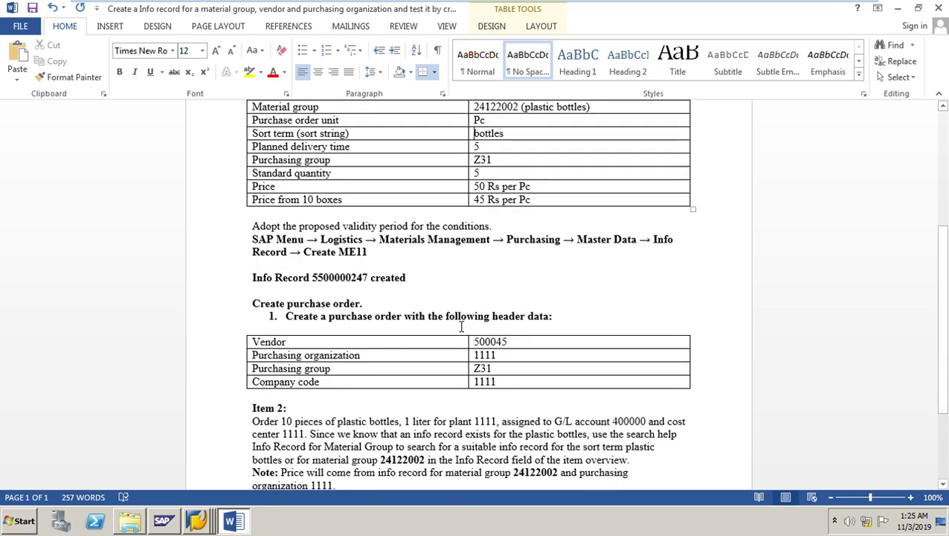
scroll(462, 326, up, 2)
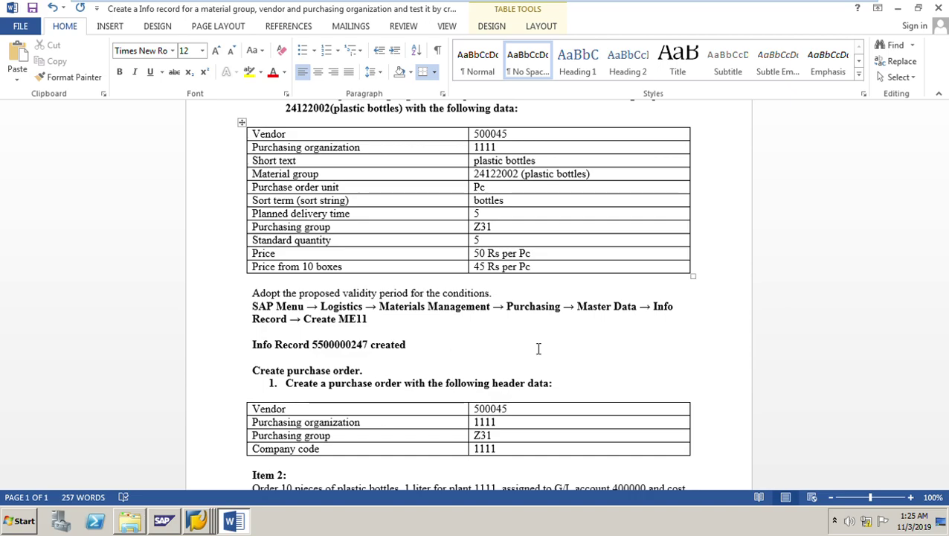
scroll(539, 349, up, 3)
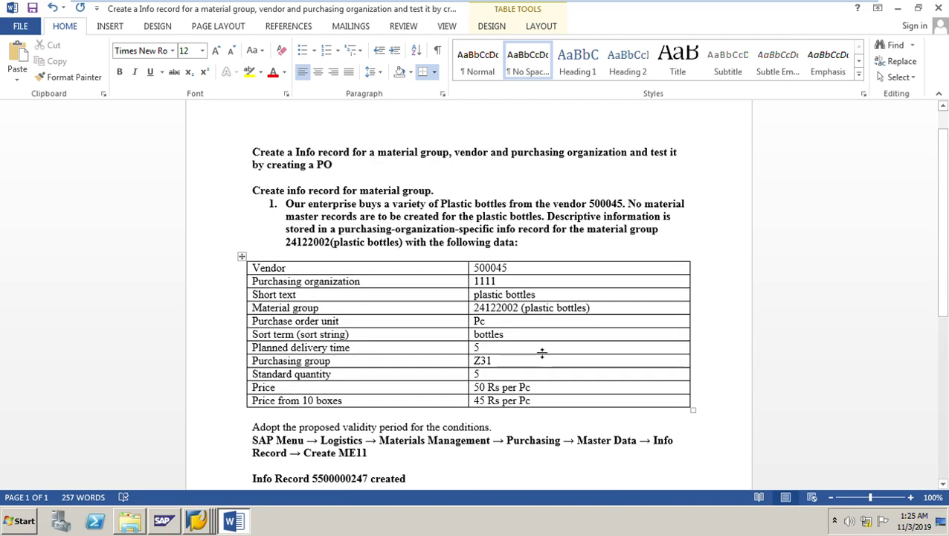
click(201, 529)
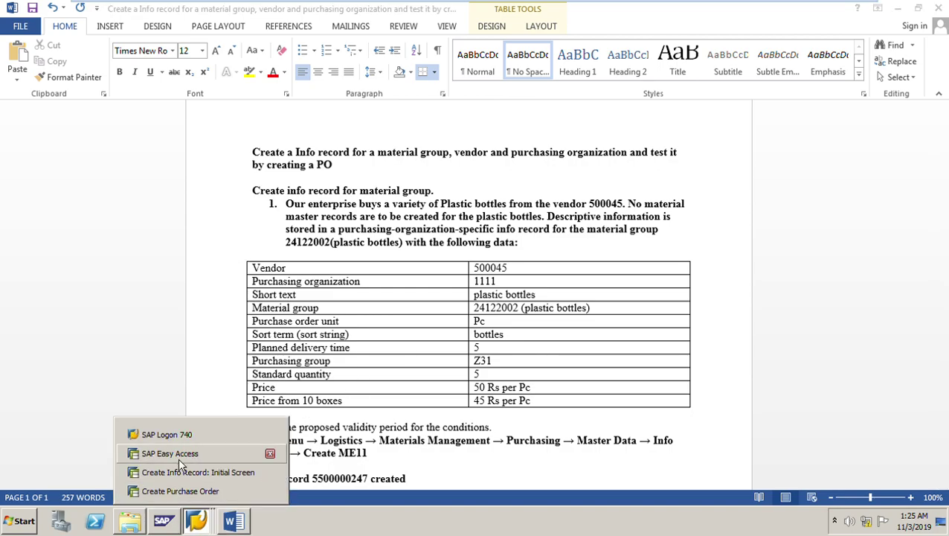
Return to SAP Easy Access and restart info record creation with ME11
click(196, 476)
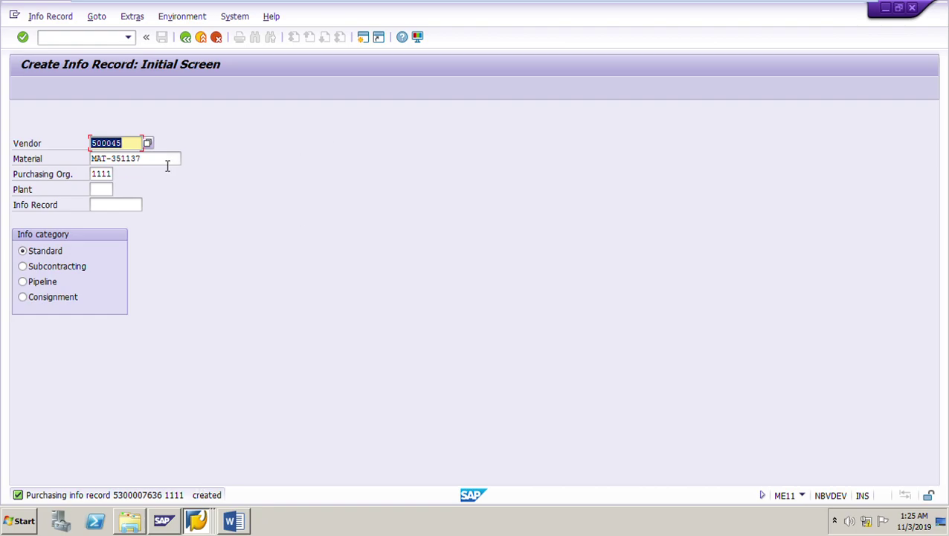
key(Tab)
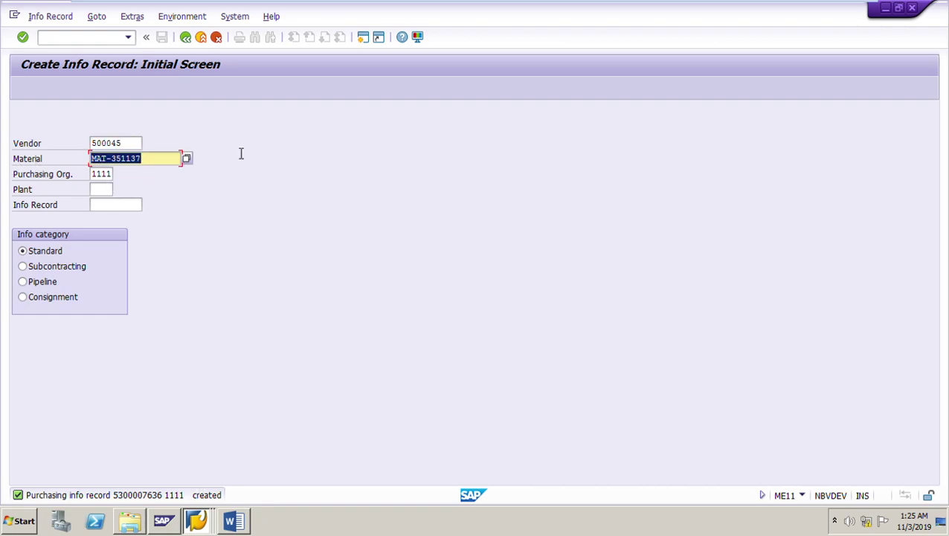
click(187, 40)
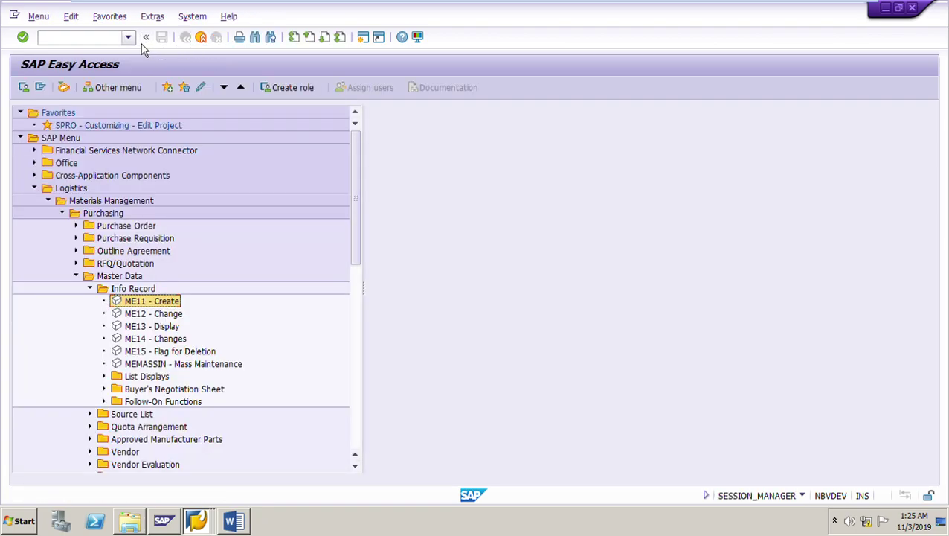
click(128, 37)
key(Escape)
key(Return)
Clear material MAT-351137 and continue to General Data for vendor 500045, org 1111
drag(143, 159, 8, 174)
key(Delete)
click(253, 190)
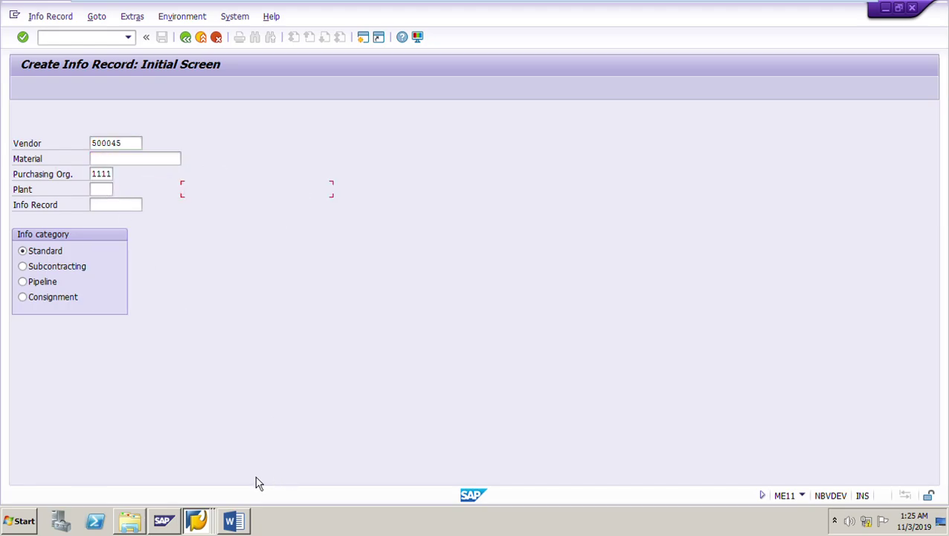
click(246, 522)
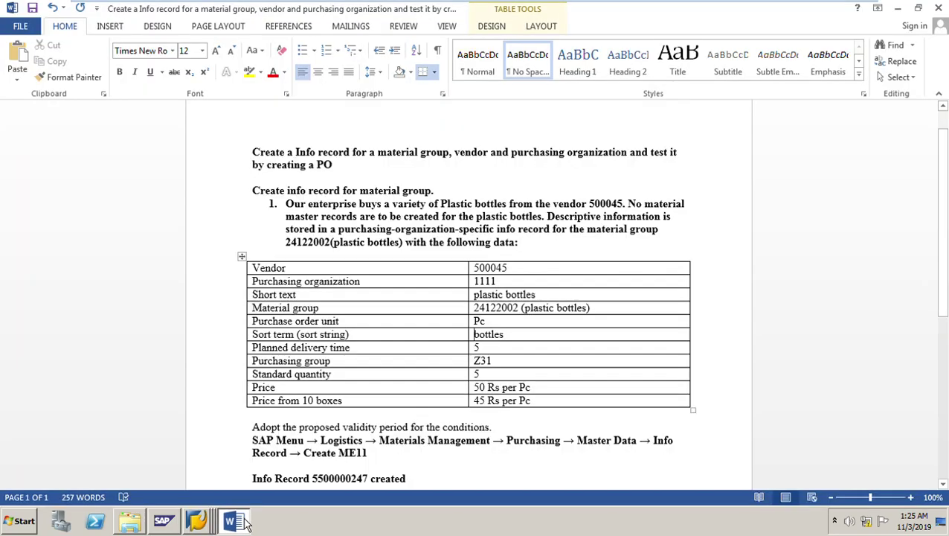
click(245, 522)
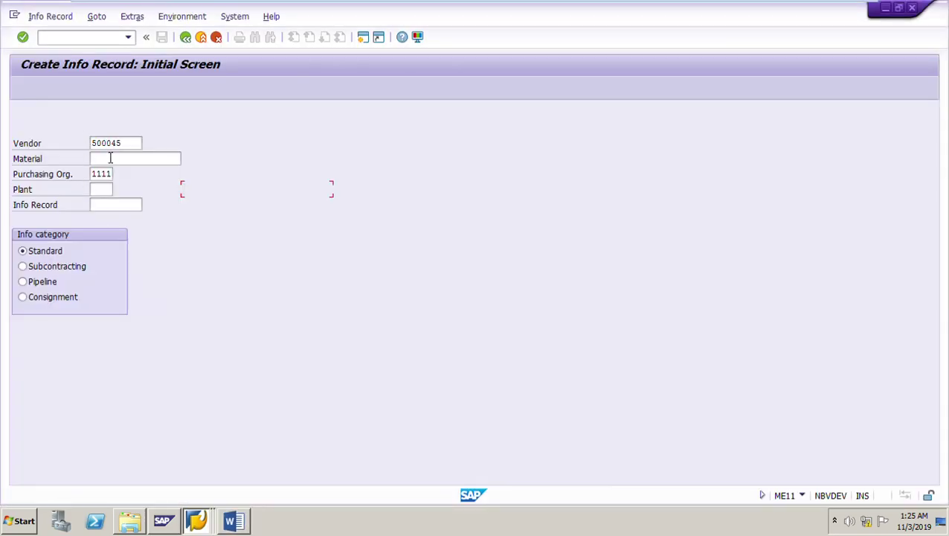
click(110, 159)
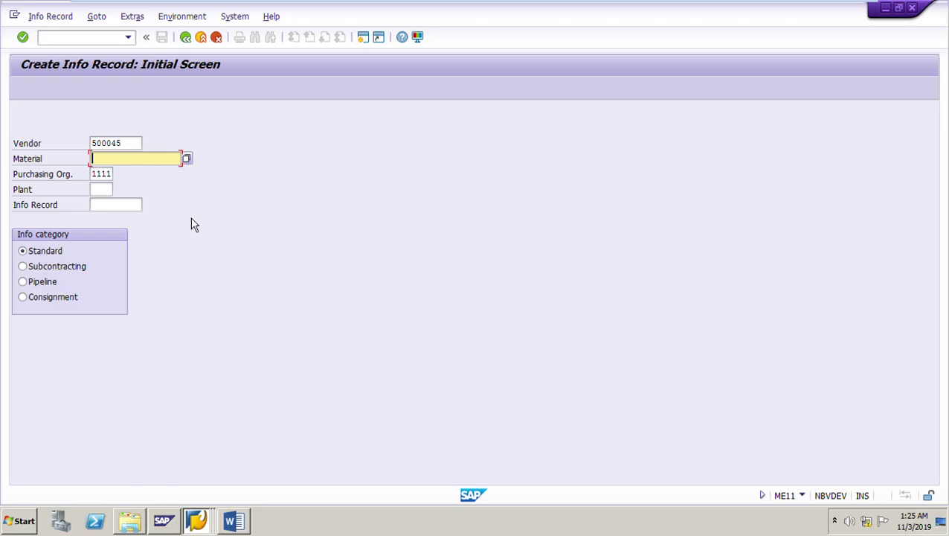
key(Return)
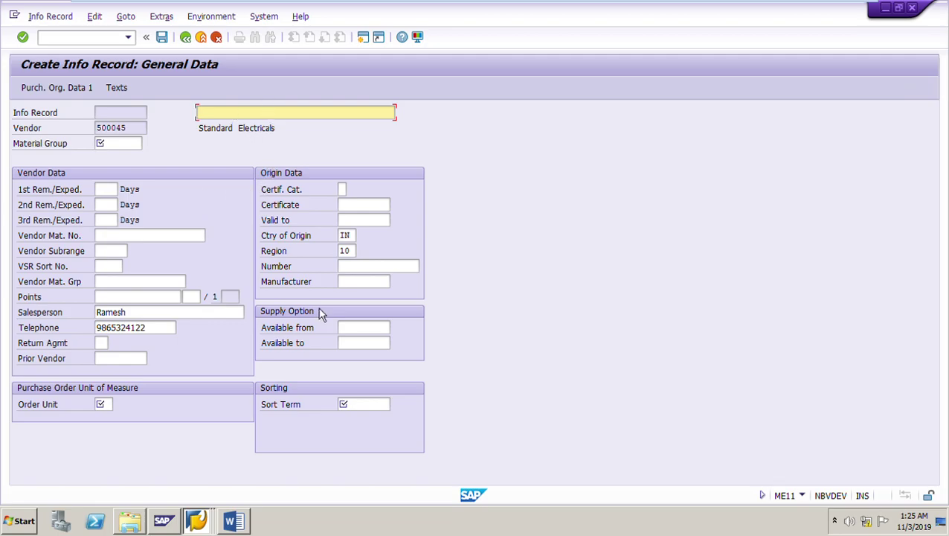
Copy 'plastic bottles' from the Word table into the info record's short text
click(234, 520)
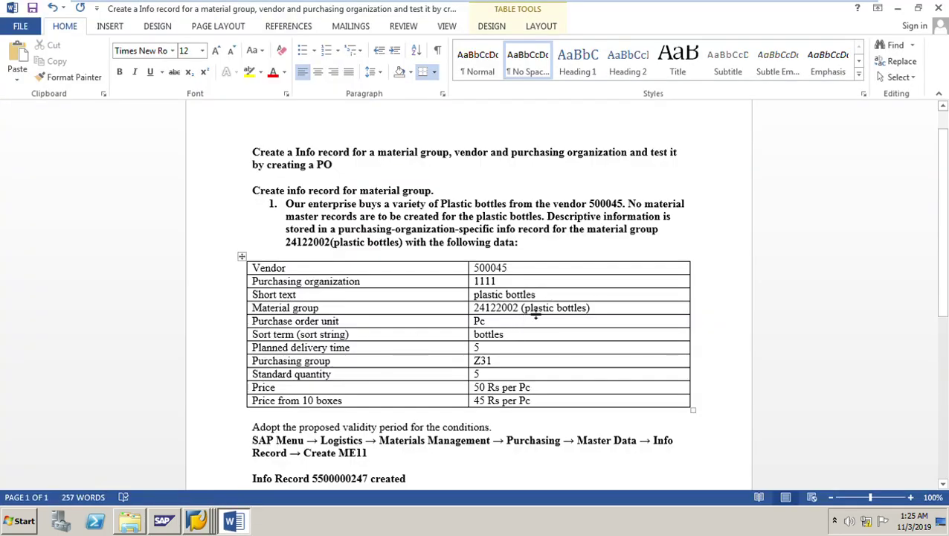
drag(535, 296, 475, 296)
key(ctrl+c)
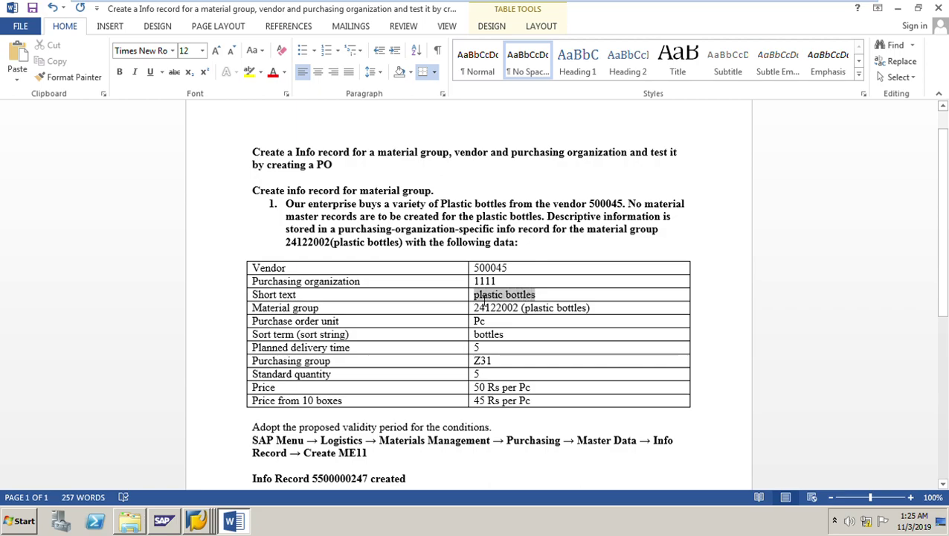
click(236, 520)
key(ctrl+v)
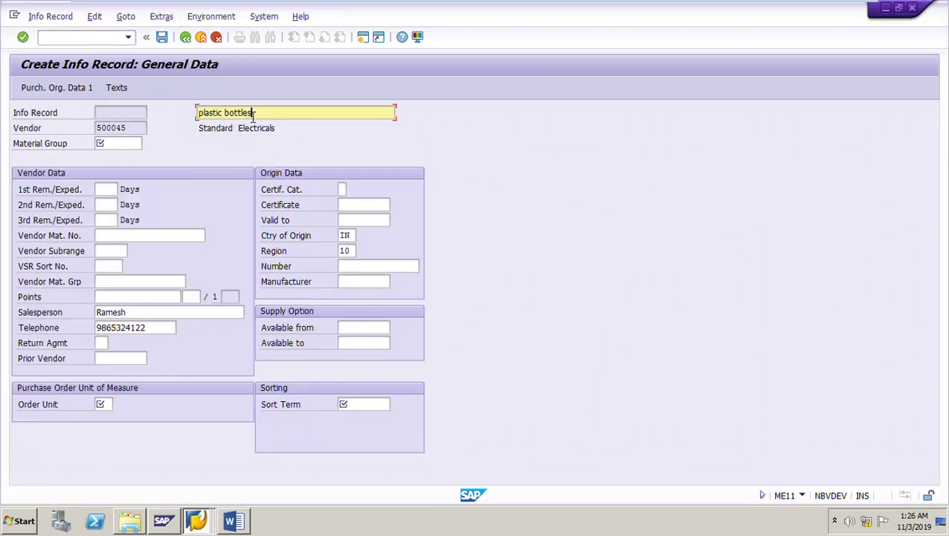
Open the Material Group value list showing 404 entries
click(117, 143)
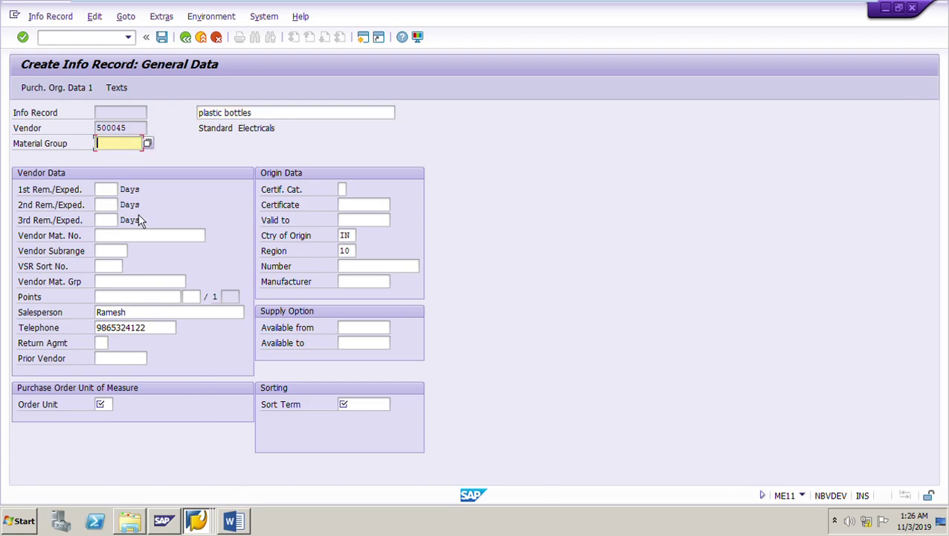
key(F4)
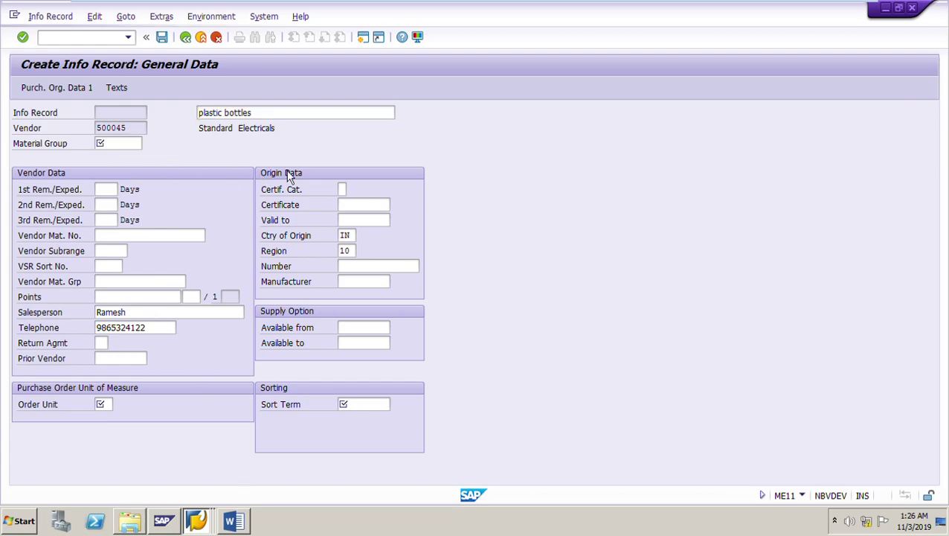
scroll(394, 372, down, 20)
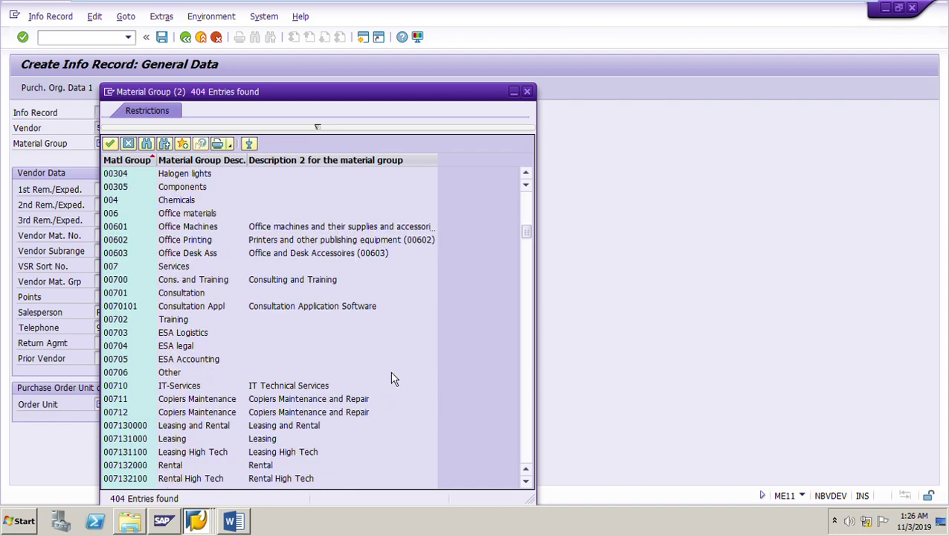
Choose material group 24122002 (Plastic Bottles) from the hit list and confirm it
scroll(352, 413, down, 7)
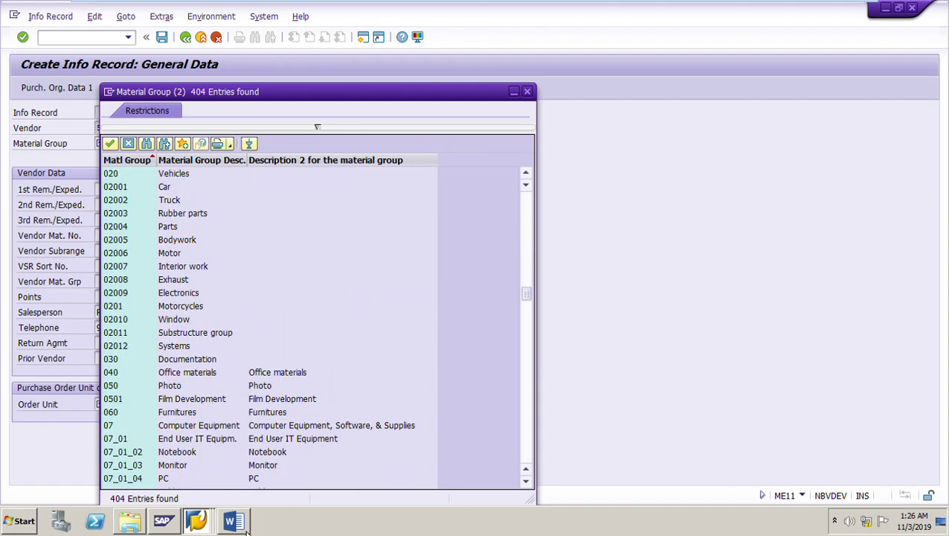
click(244, 523)
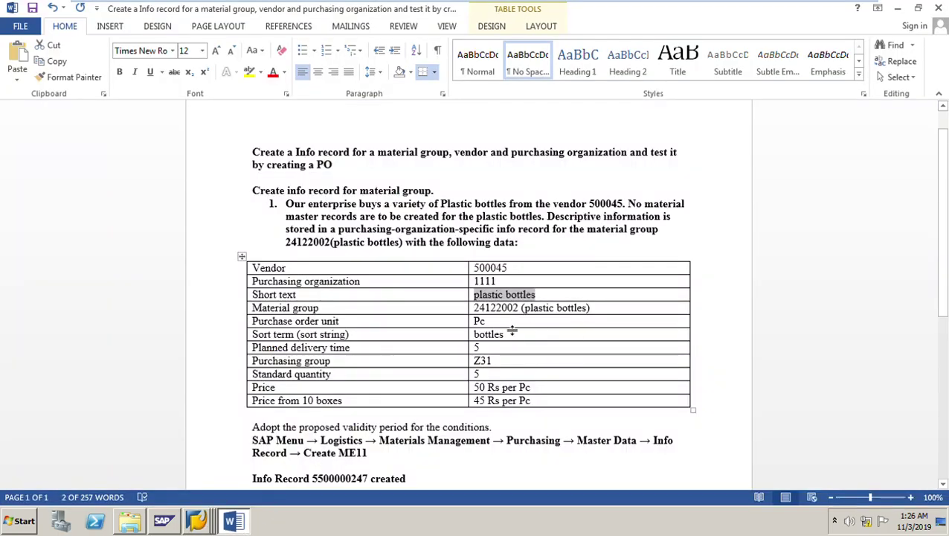
click(249, 523)
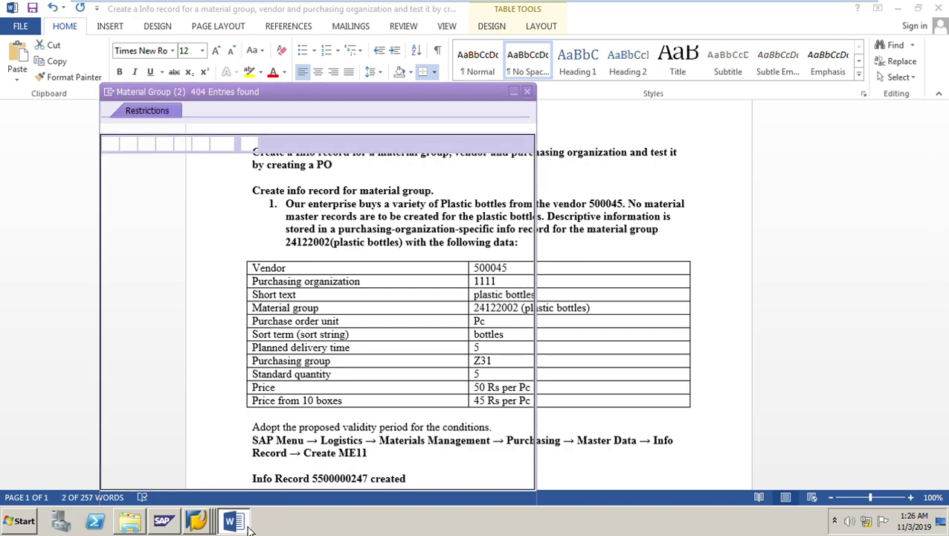
drag(526, 294, 526, 390)
scroll(444, 356, up, 15)
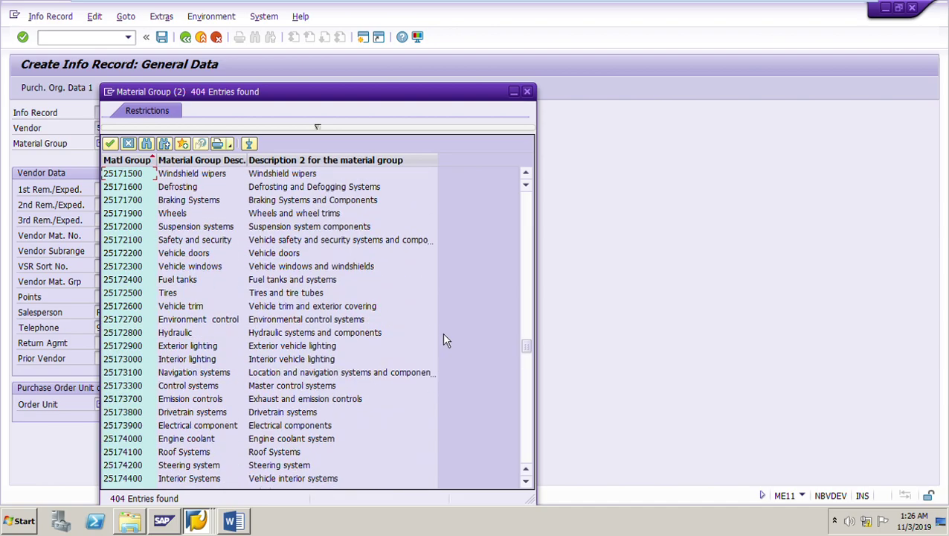
scroll(236, 279, up, 12)
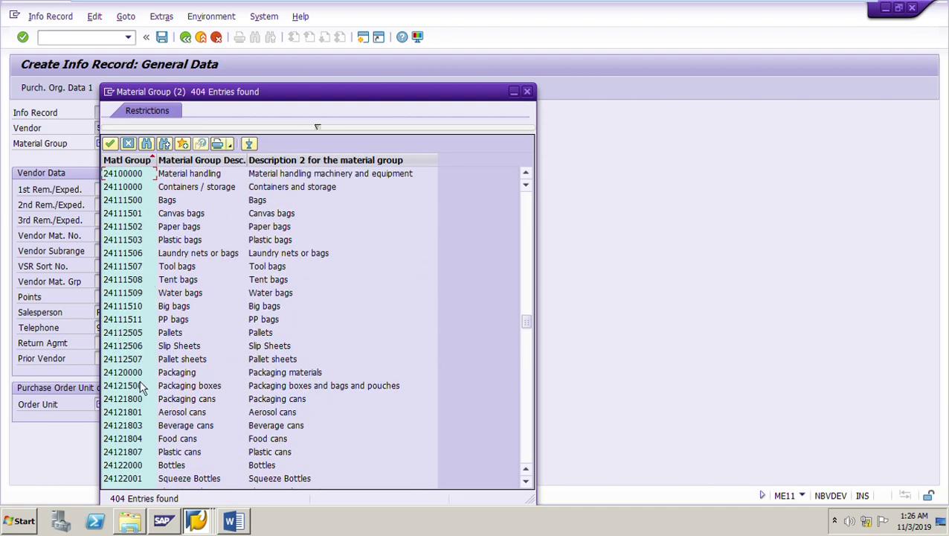
scroll(149, 446, down, 2)
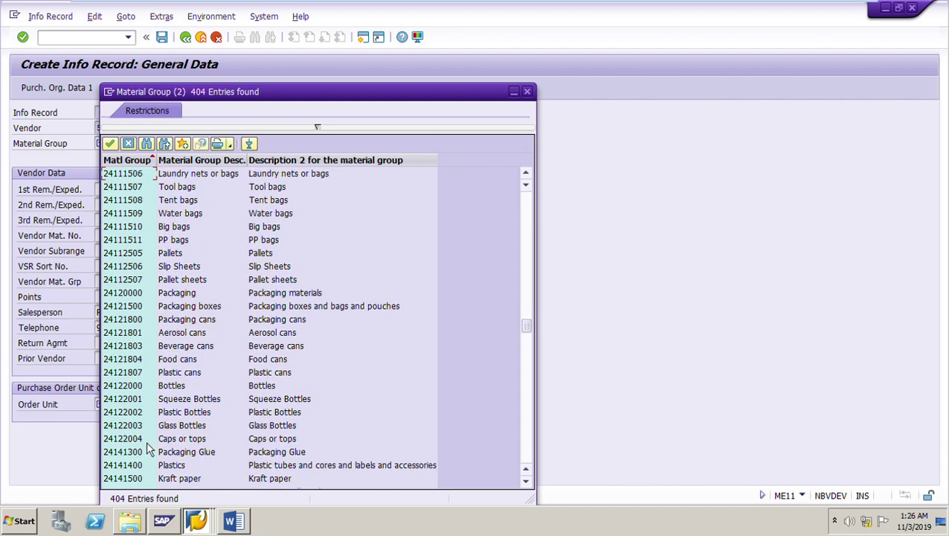
click(137, 416)
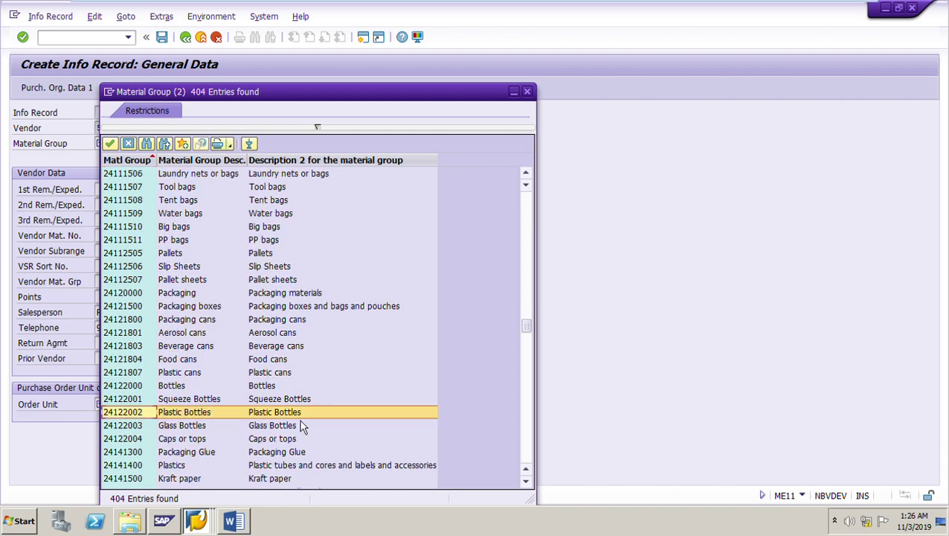
scroll(348, 367, down, 2)
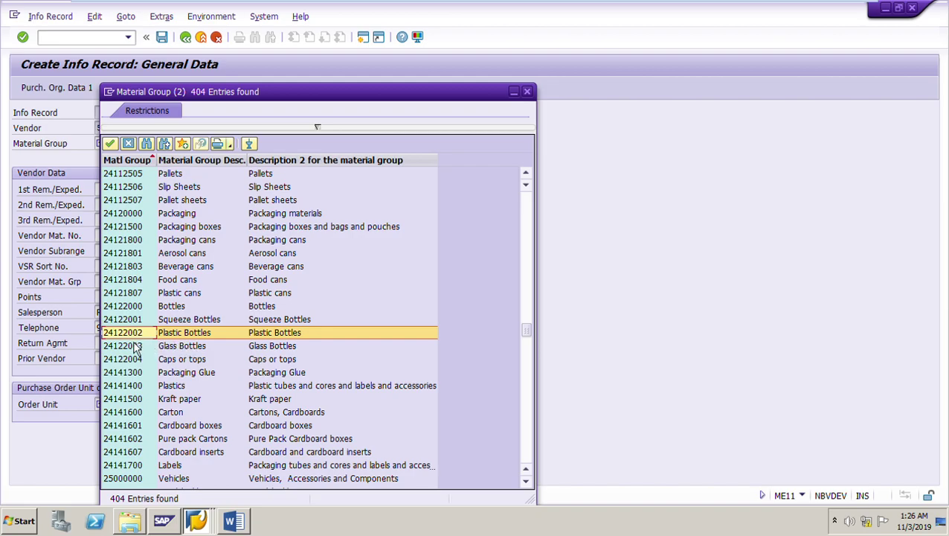
key(Return)
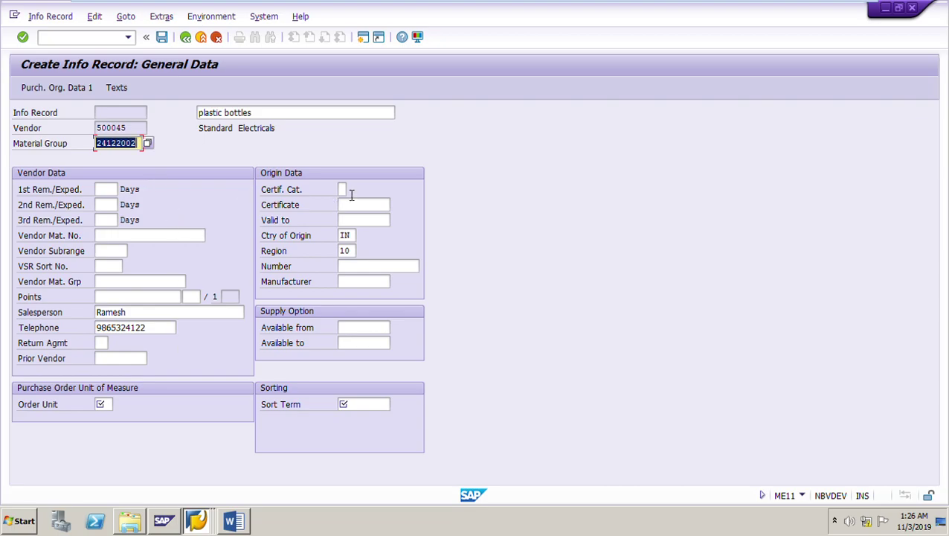
Enter order unit PC and sort term Bottles, then continue to Purch. Organization Data 1
key(Return)
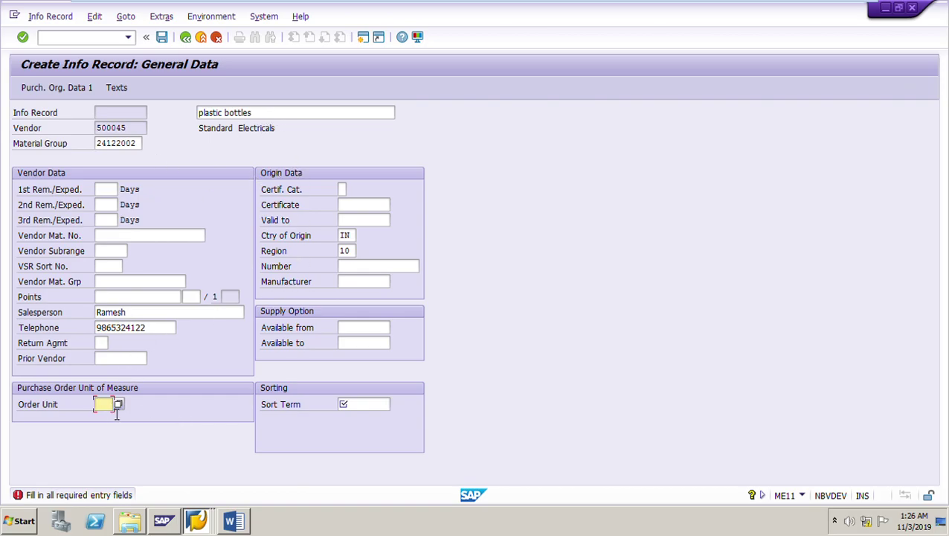
text(PC)
click(362, 408)
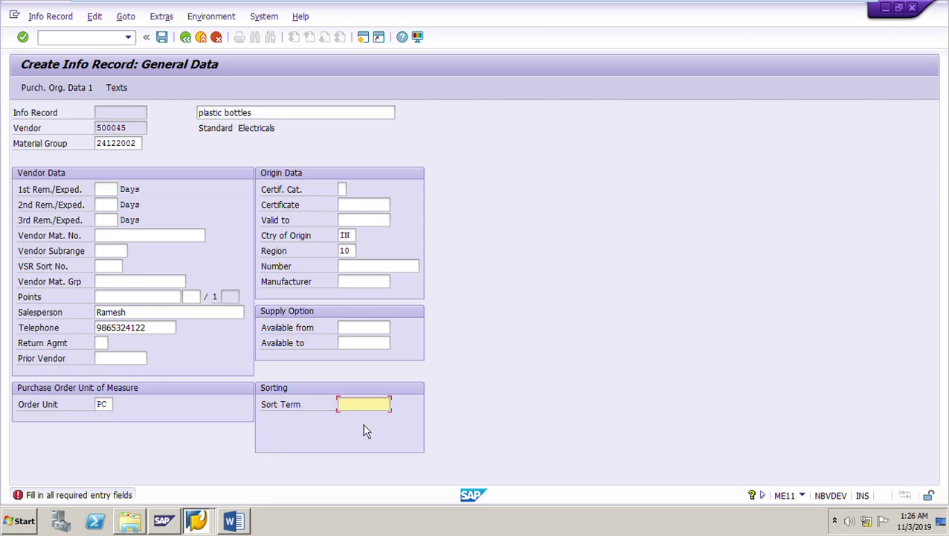
text(Bottles)
key(Return)
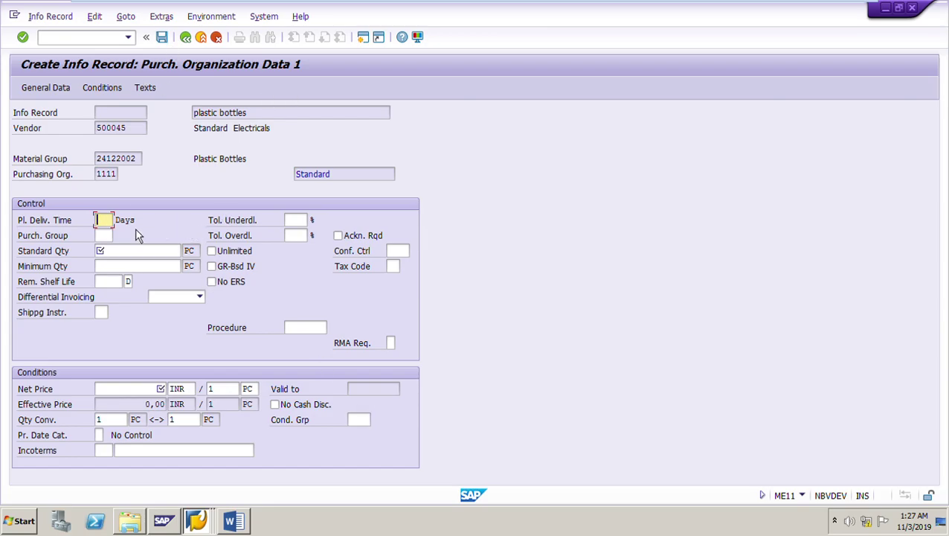
Set planned delivery time to 5 days, checking the value in the Word spec
click(232, 521)
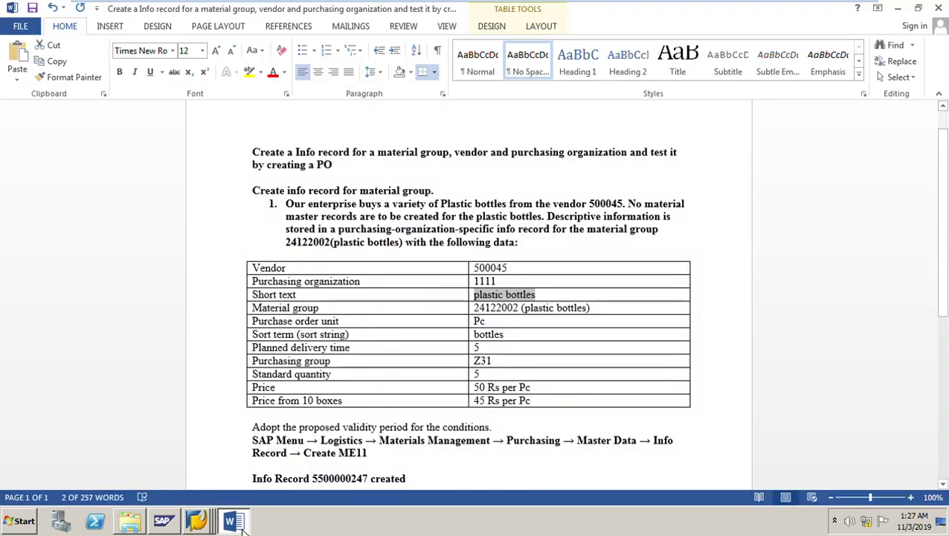
click(549, 364)
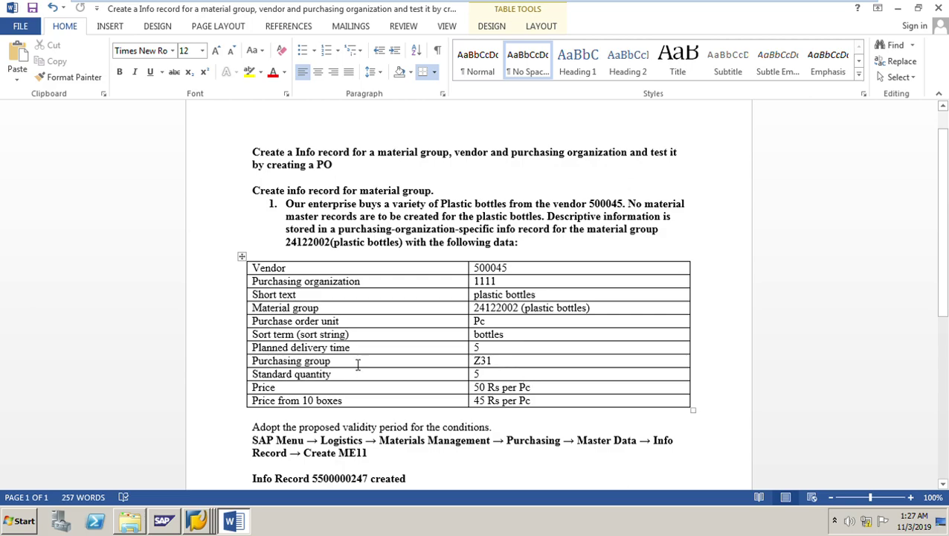
click(489, 351)
double_click(477, 350)
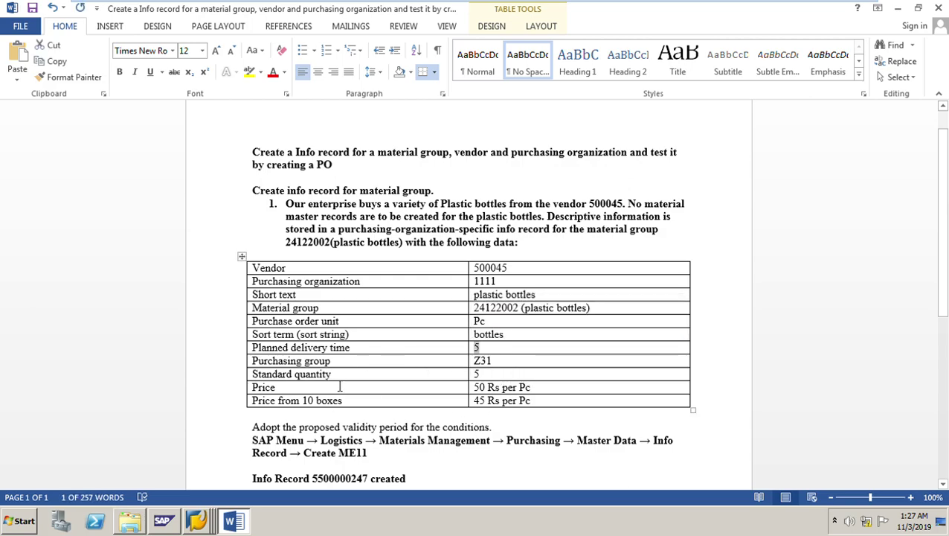
click(197, 521)
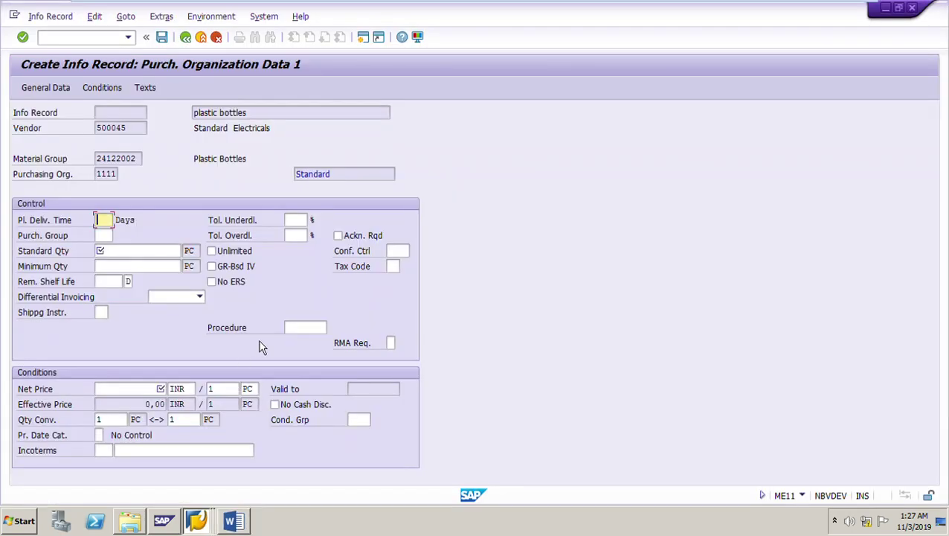
text(5)
Set purchasing group Z31, standard quantity 5 and net price 50 INR
click(112, 238)
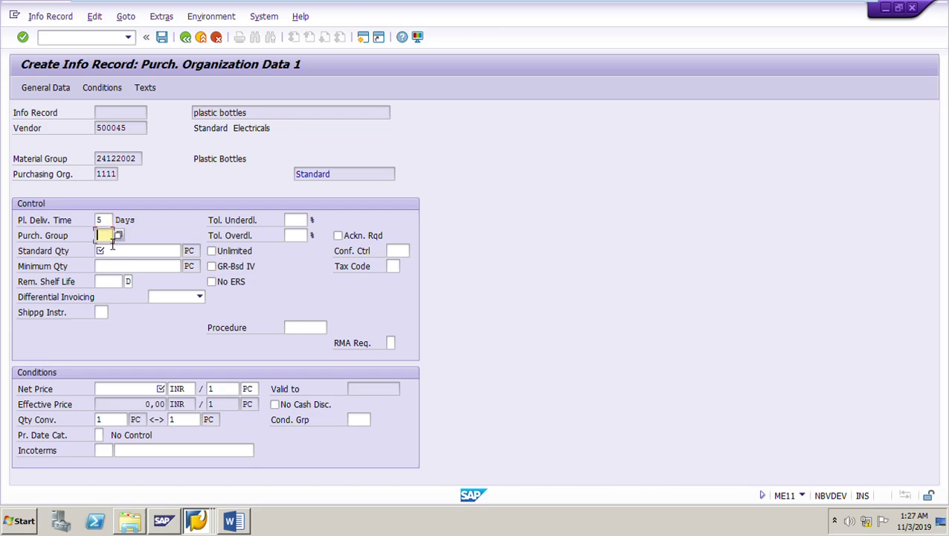
click(108, 249)
click(125, 253)
click(124, 287)
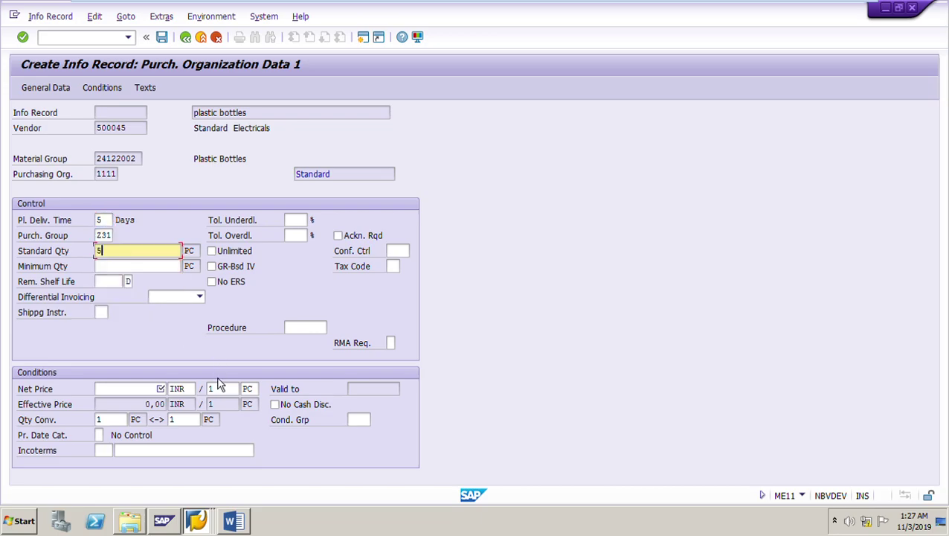
click(159, 390)
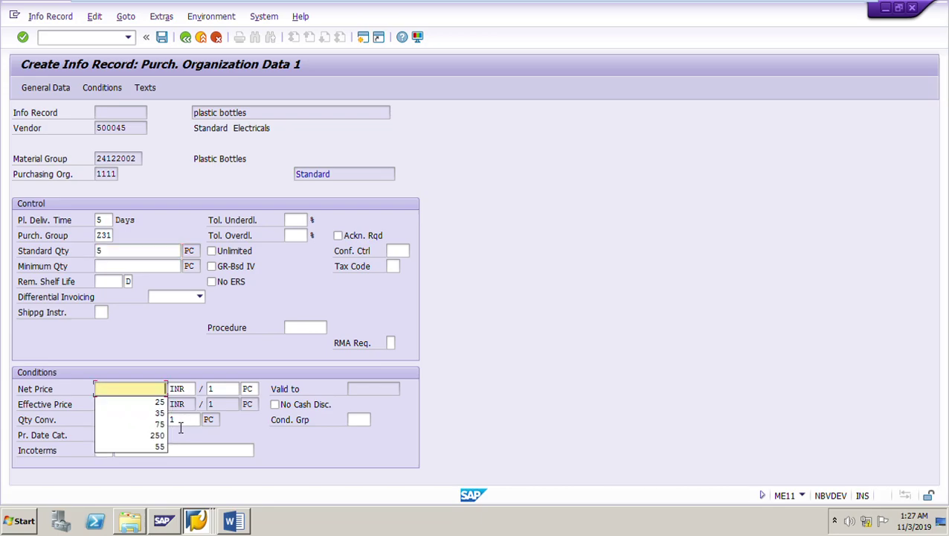
click(165, 402)
click(239, 522)
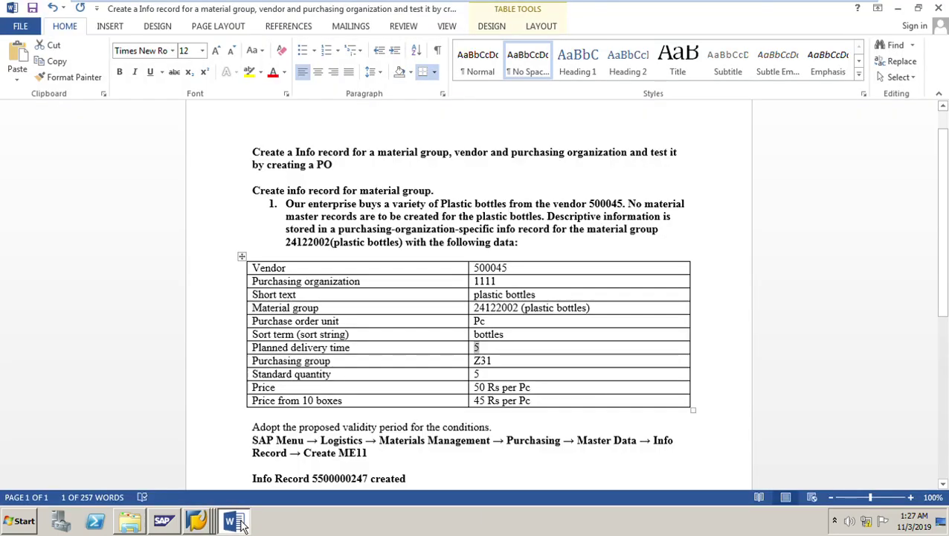
click(240, 522)
text(50)
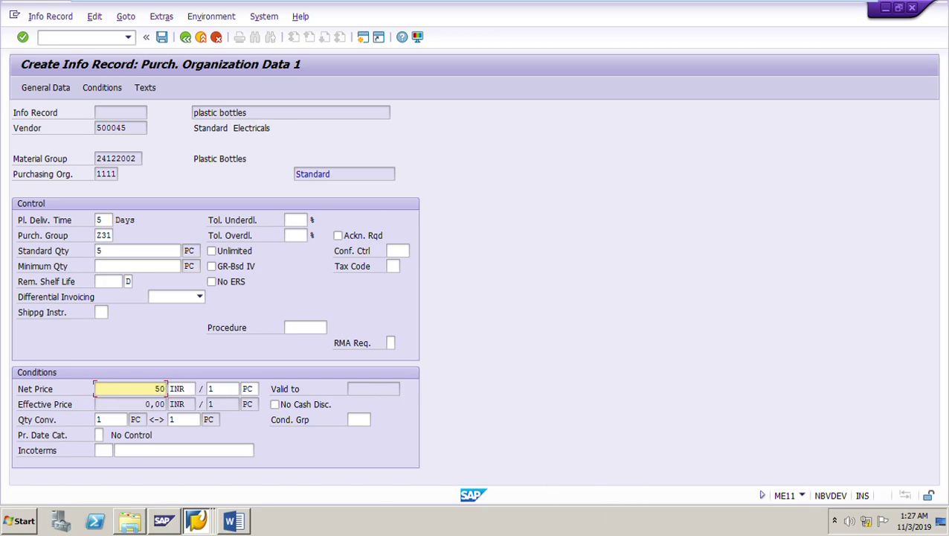
click(234, 522)
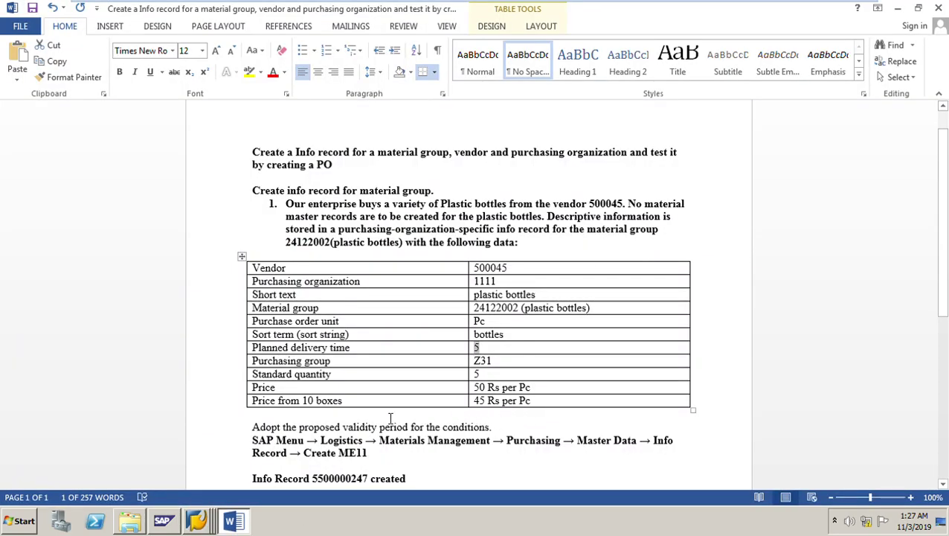
Change the Word table's last row to 'Price from 10 bottles' and return to SAP
click(364, 413)
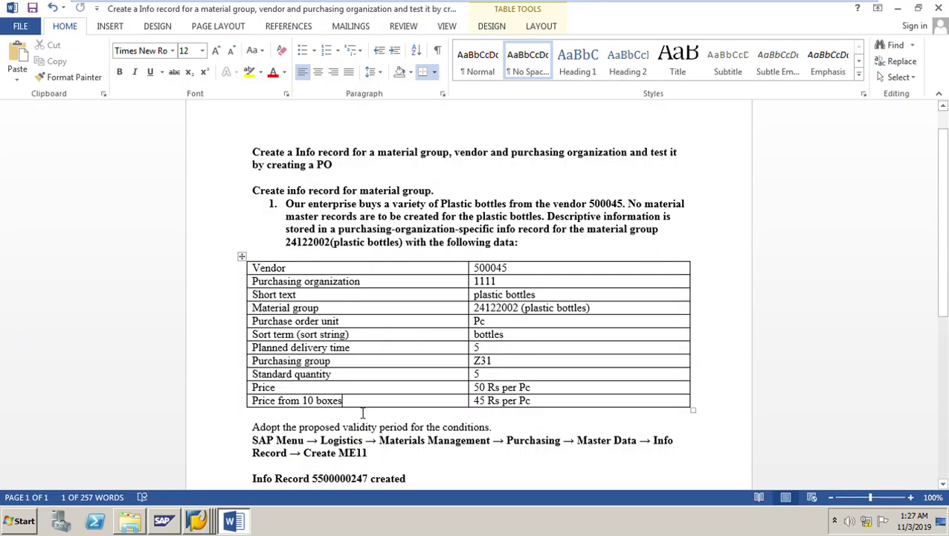
key(BackSpace)
key(BackSpace)
key(BackSpace)
key(BackSpace)
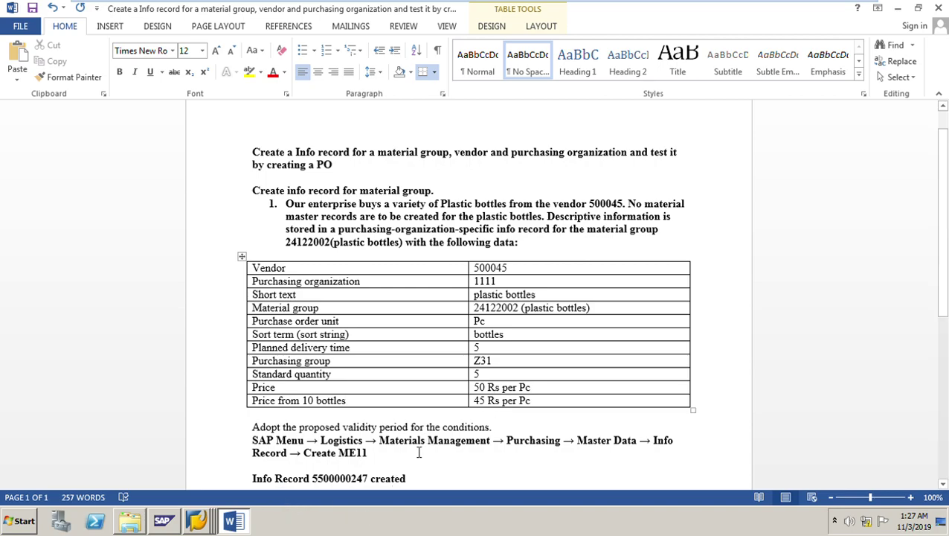
click(244, 523)
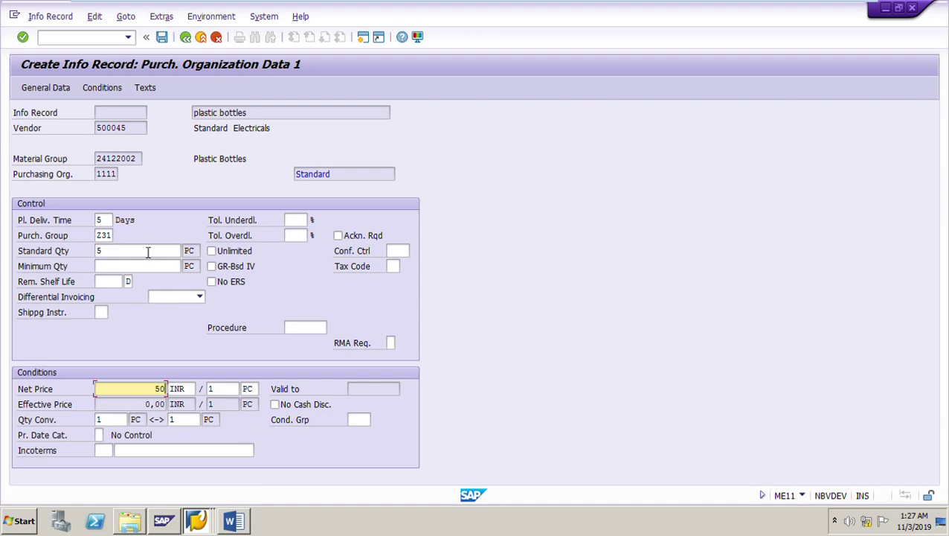
Add a PB00 gross price scale of 45 INR per PC from 10 PC
click(115, 93)
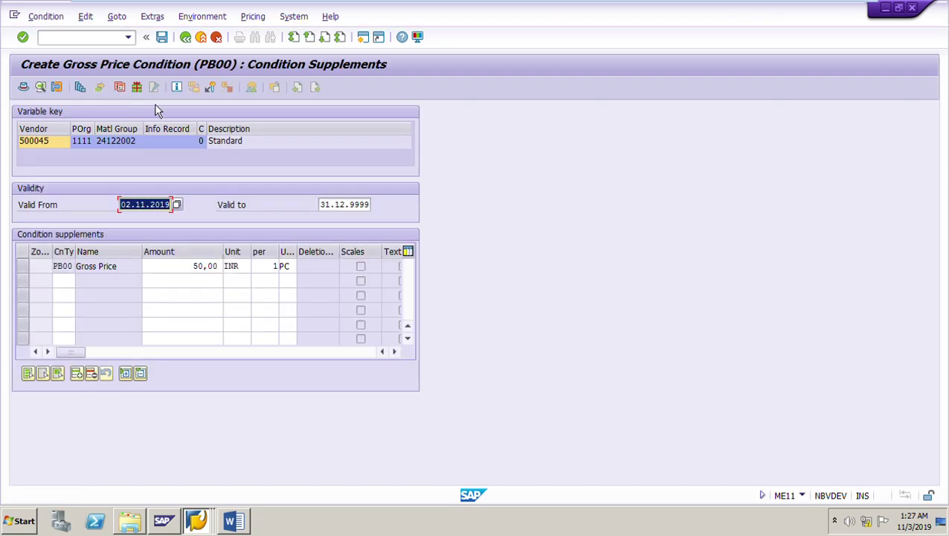
click(28, 271)
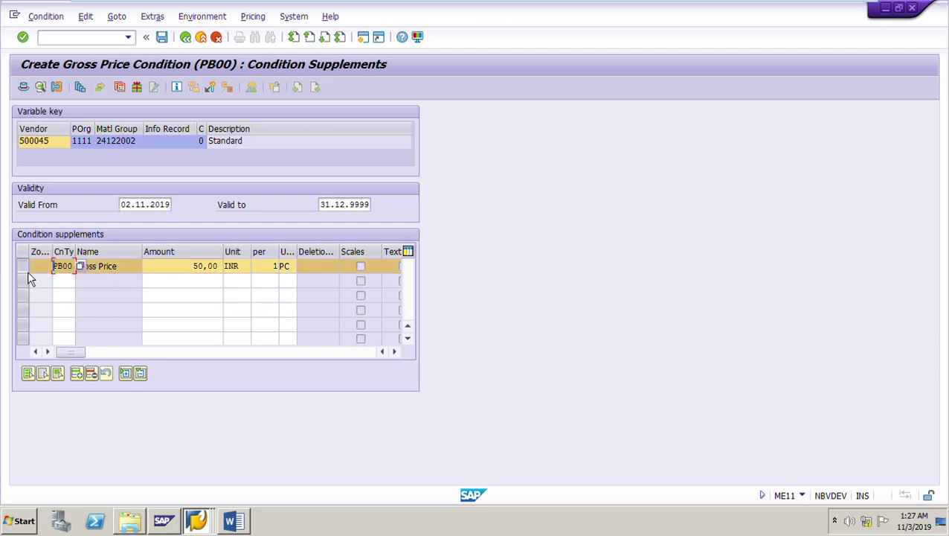
click(171, 273)
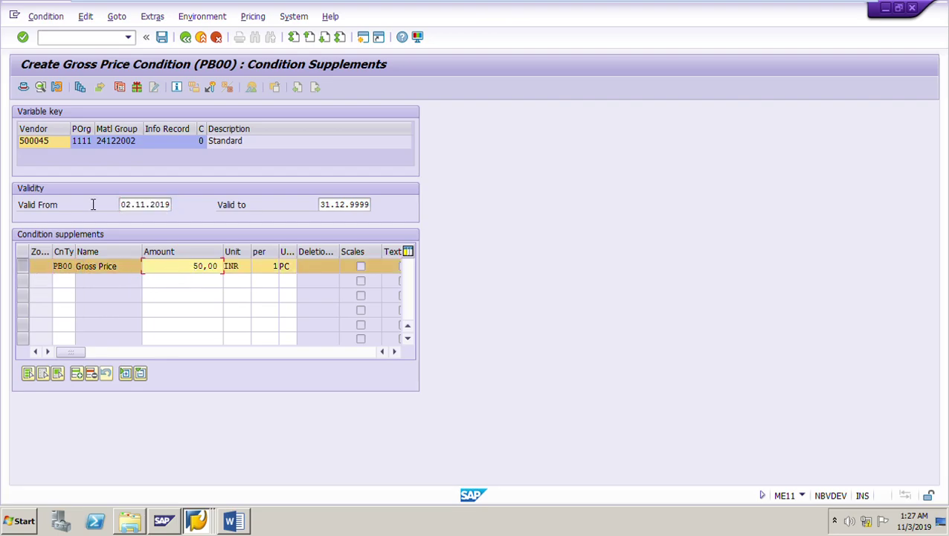
click(85, 90)
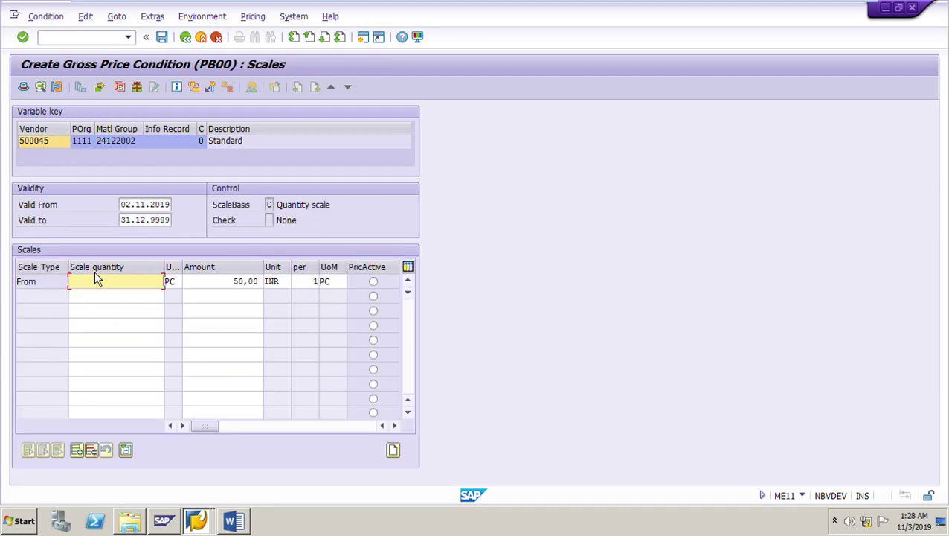
text(10)
key(Tab)
text(45)
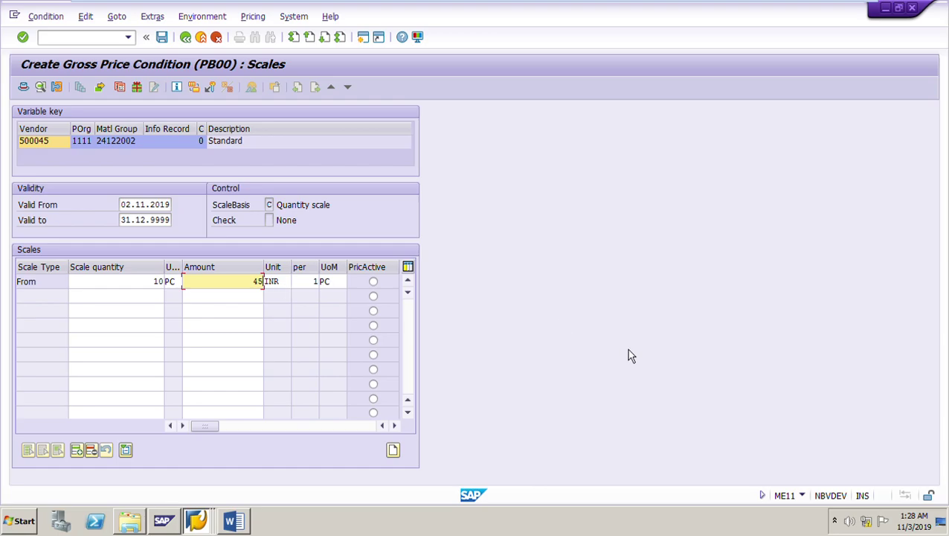
key(Return)
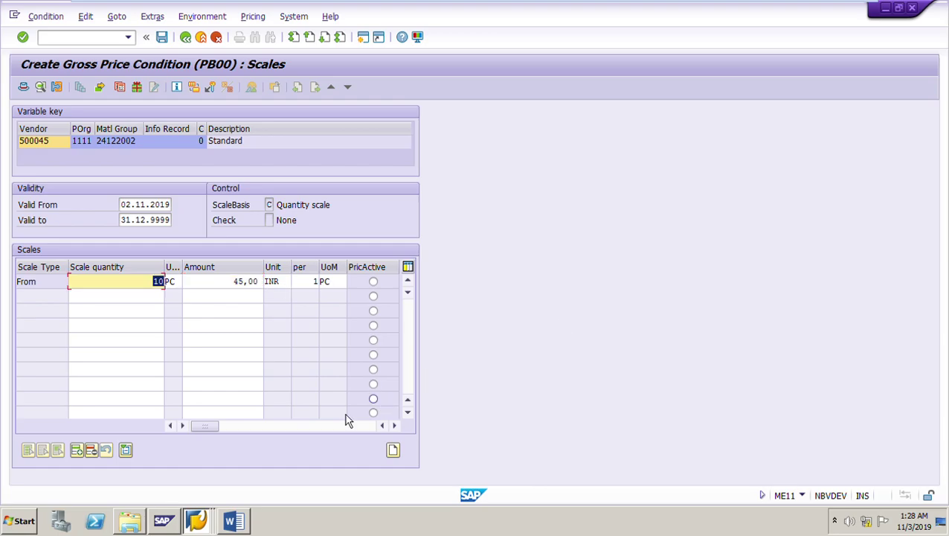
Go back to the purchasing org data and advance through the remaining screens to the save prompt
click(153, 327)
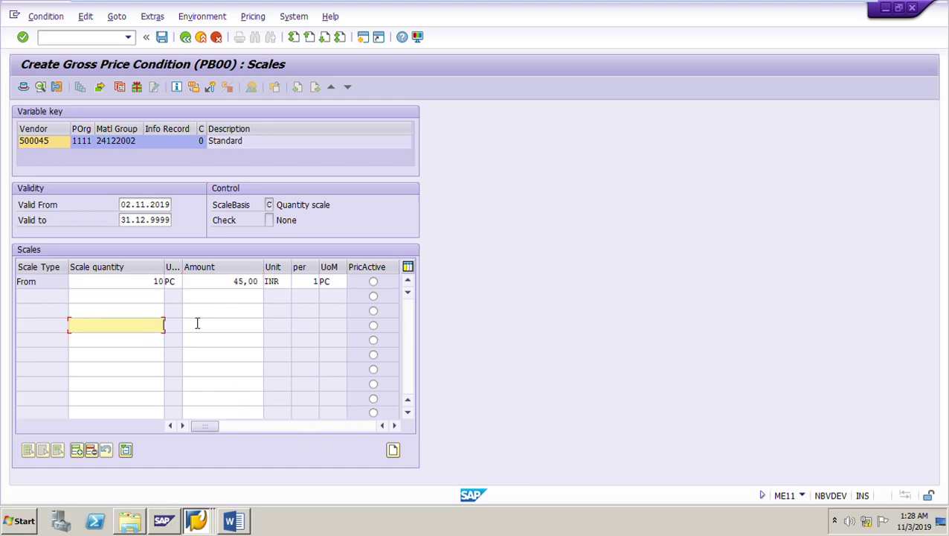
click(187, 39)
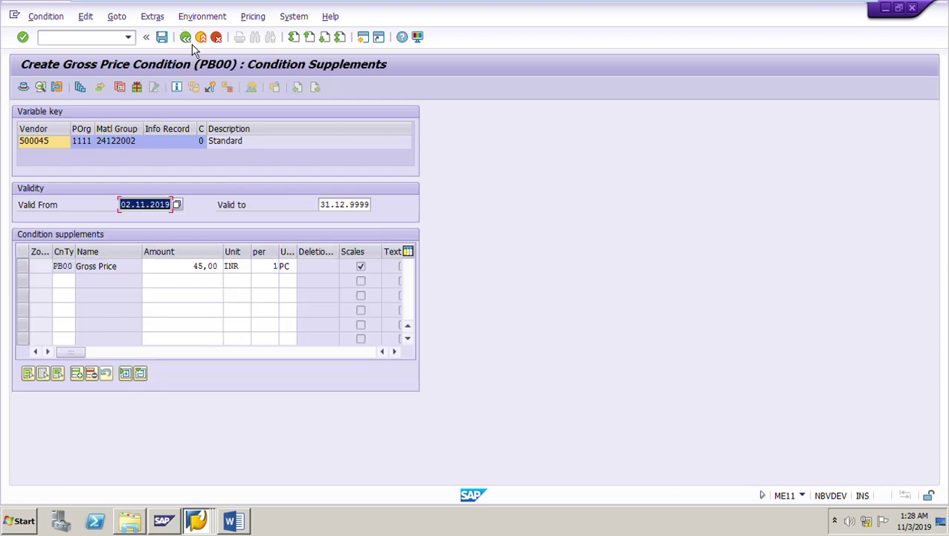
click(186, 37)
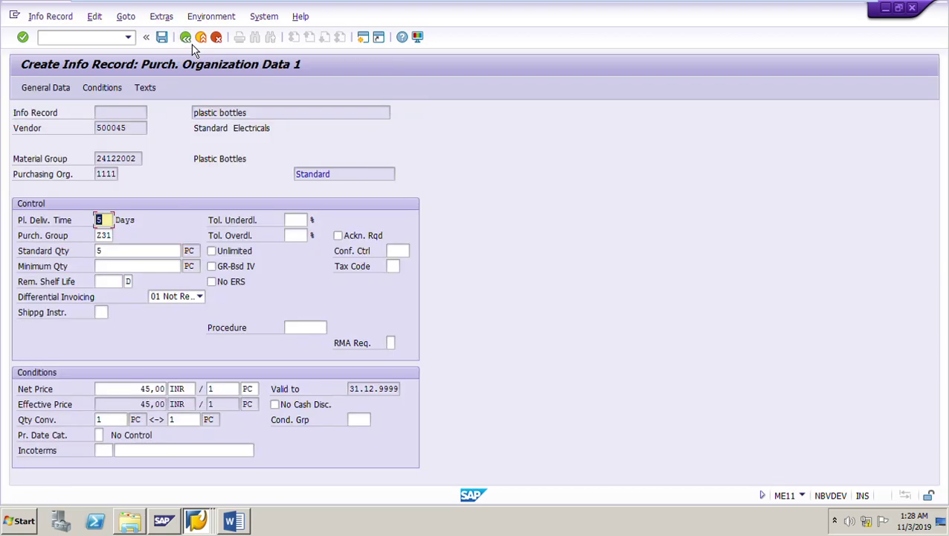
key(Return)
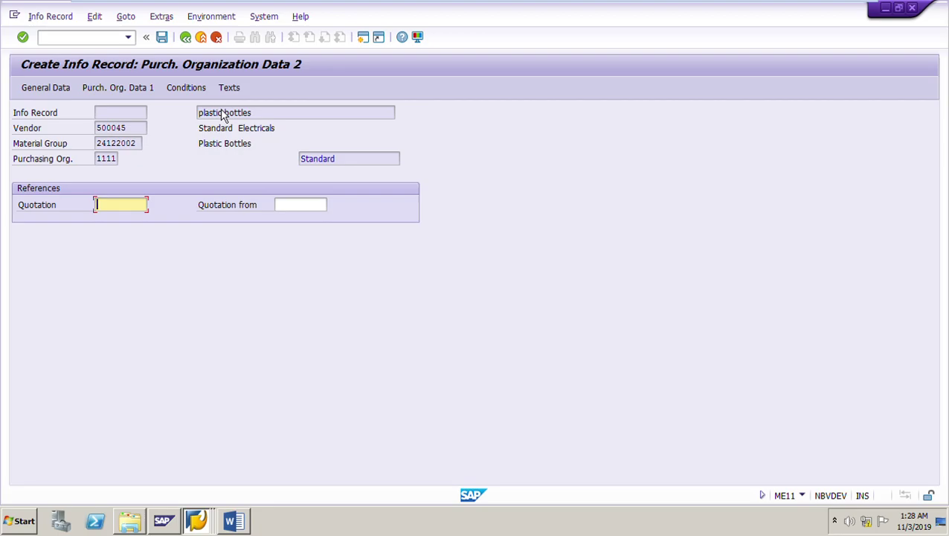
key(Return)
key(Return)
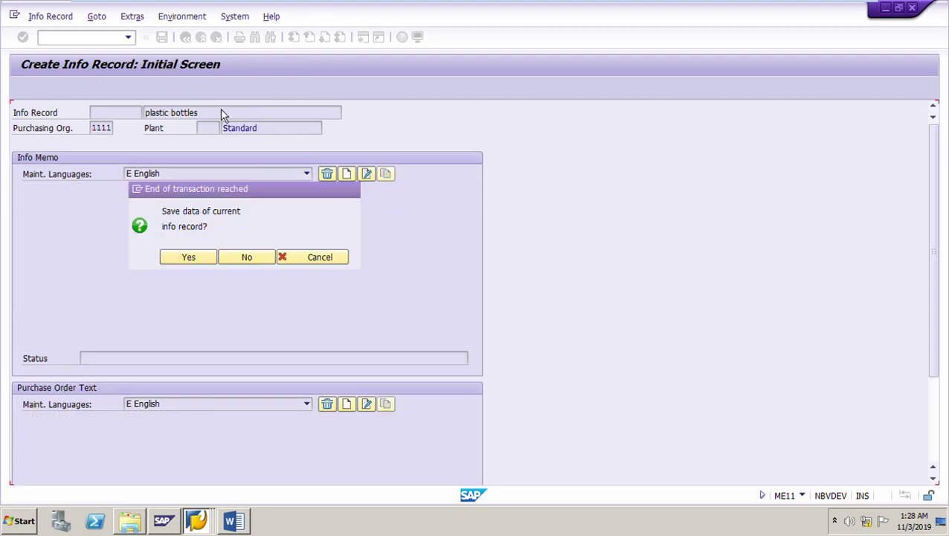
key(Return)
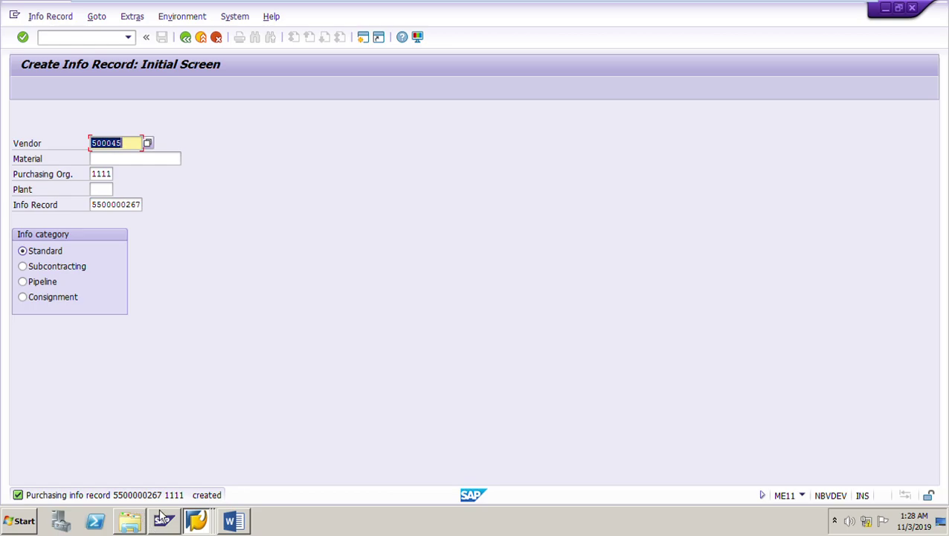
click(233, 520)
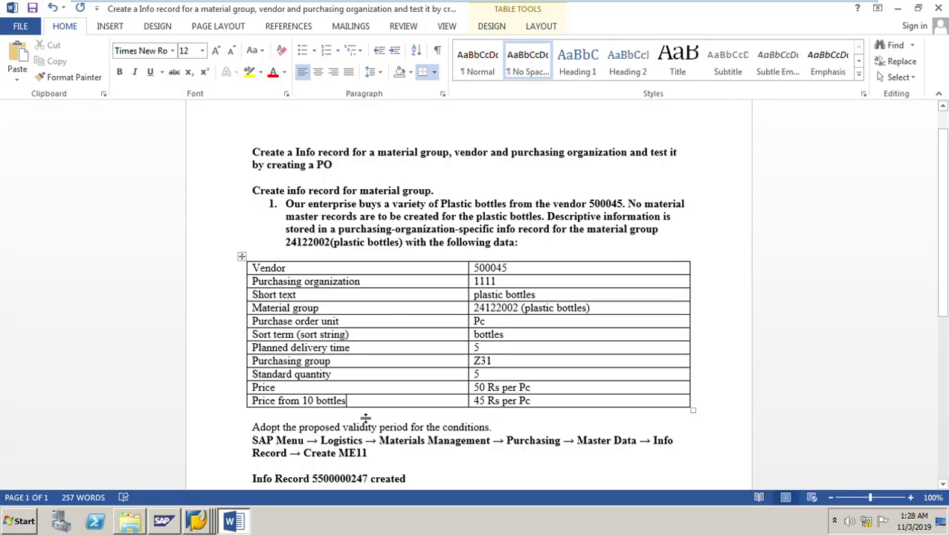
scroll(365, 418, down, 3)
click(370, 379)
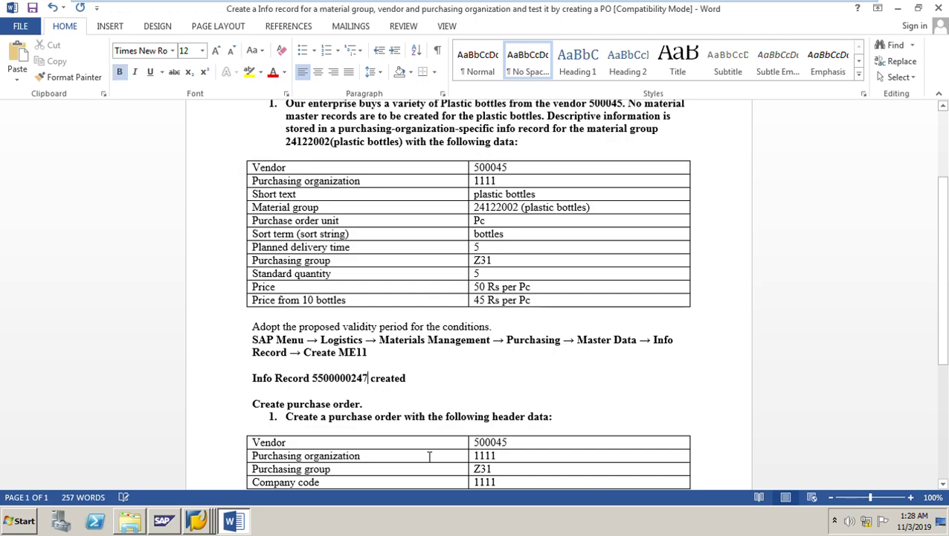
key(BackSpace)
key(BackSpace)
text(67)
Remove 'plastic' from the Item 2 hint so it reads 'sort term bottles'
scroll(480, 330, up, 4)
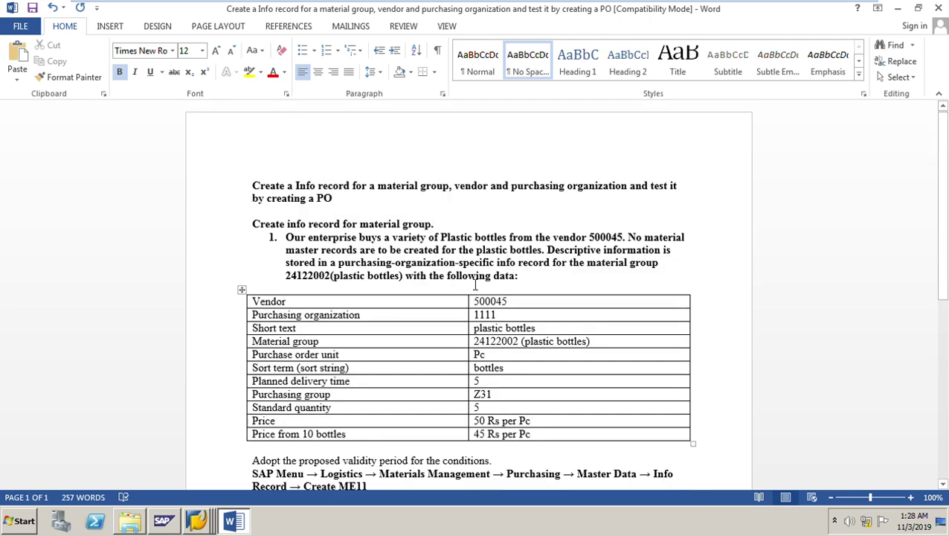
scroll(549, 333, down, 4)
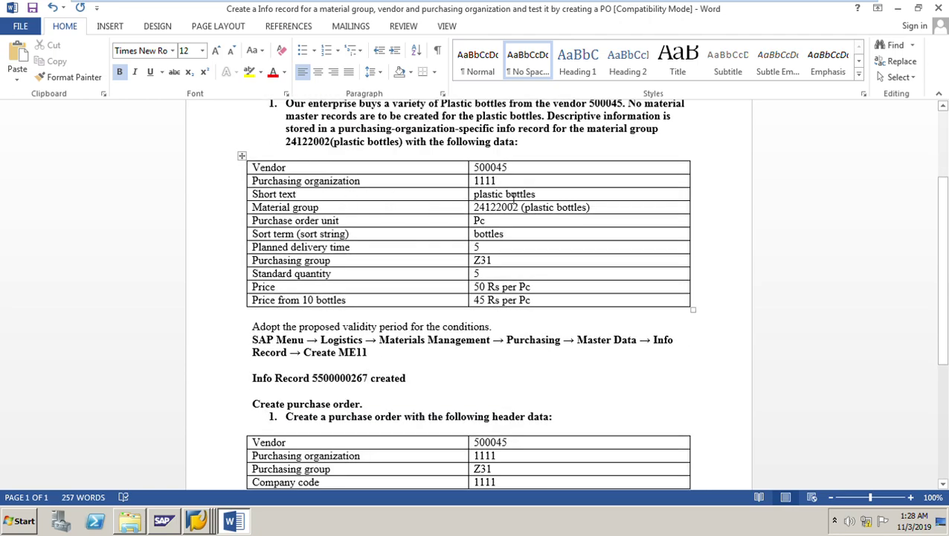
scroll(551, 343, down, 5)
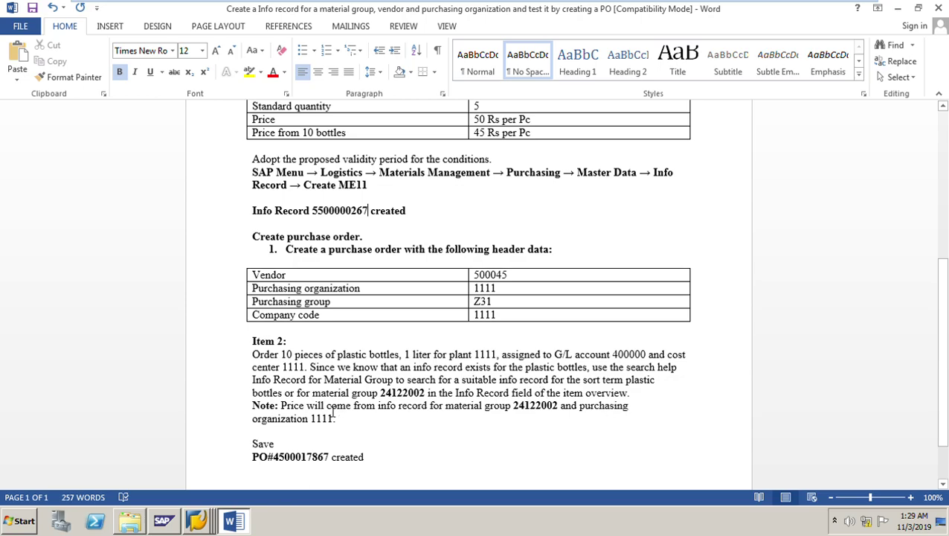
click(659, 384)
key(BackSpace)
key(BackSpace)
key(BackSpace)
key(BackSpace)
key(BackSpace)
key(BackSpace)
key(BackSpace)
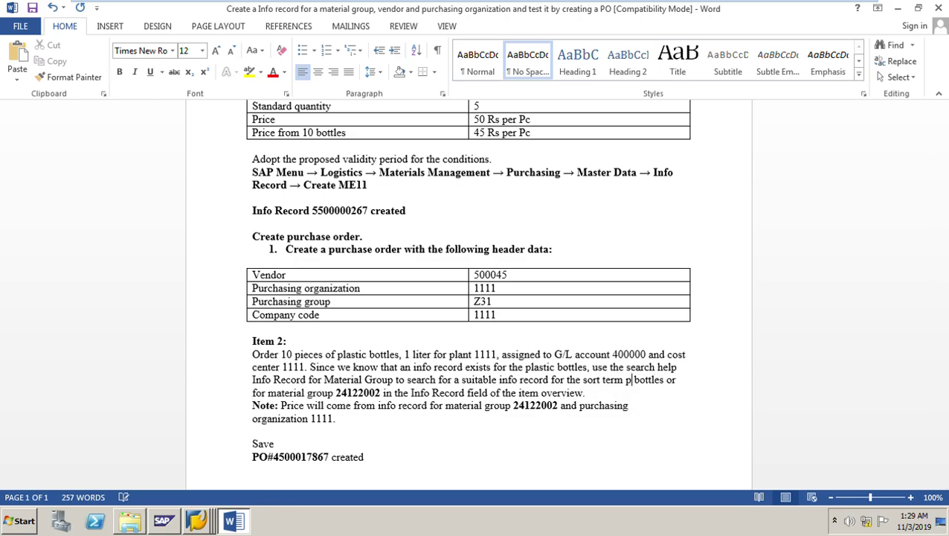
key(BackSpace)
key(BackSpace)
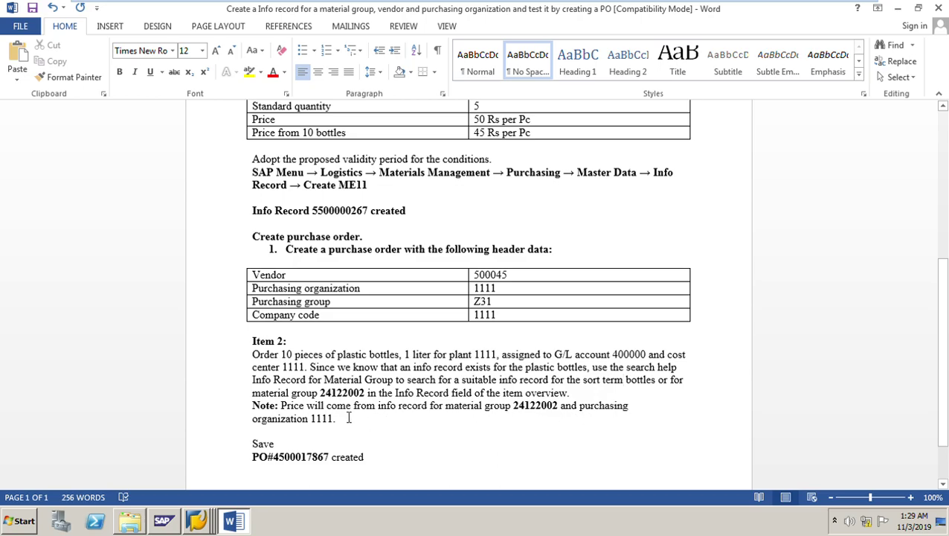
scroll(451, 423, up, 2)
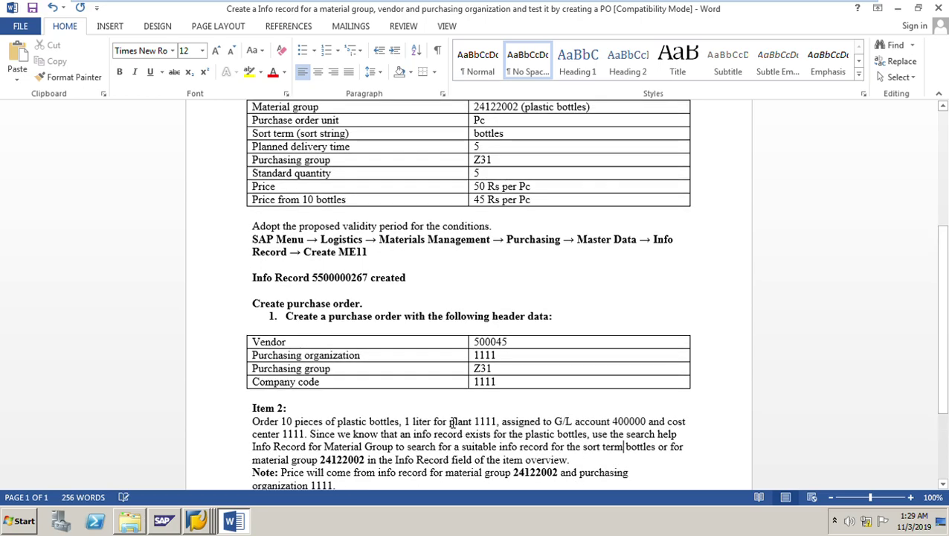
scroll(425, 384, down, 2)
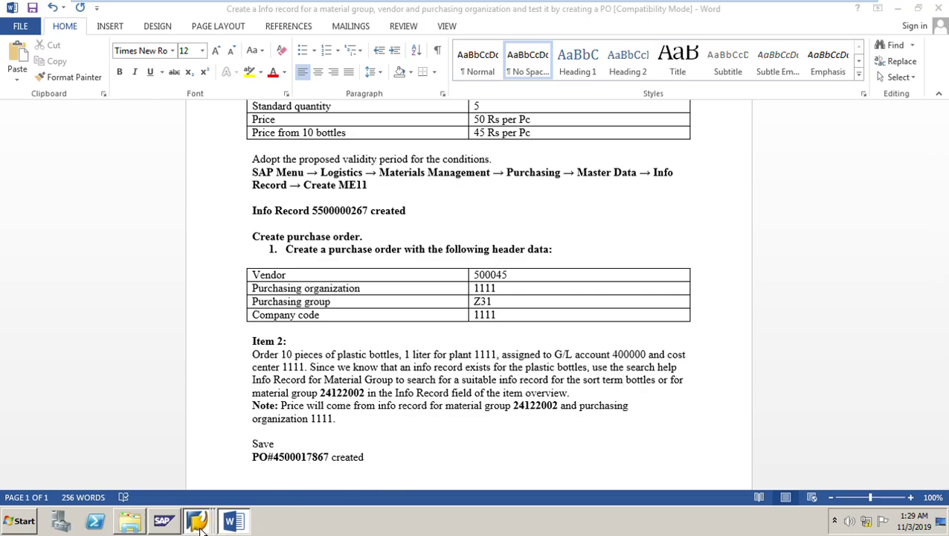
Start transaction ME21N from the SAP Easy Access recent transactions
mouse_move(197, 521)
click(187, 451)
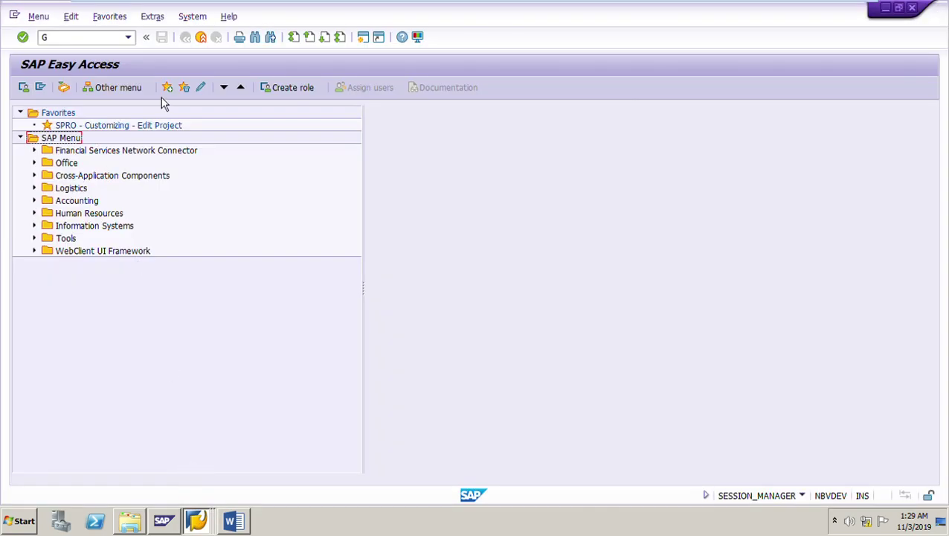
click(128, 37)
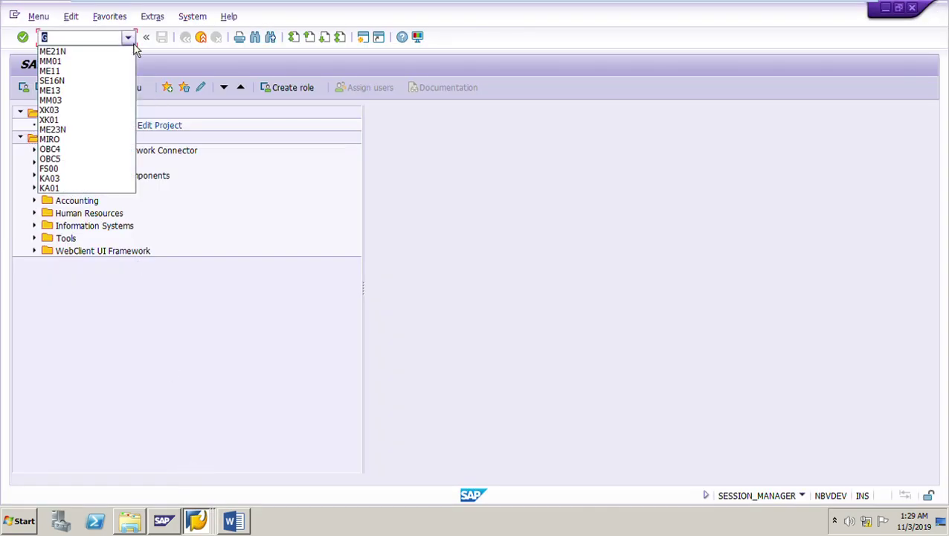
click(62, 57)
key(Return)
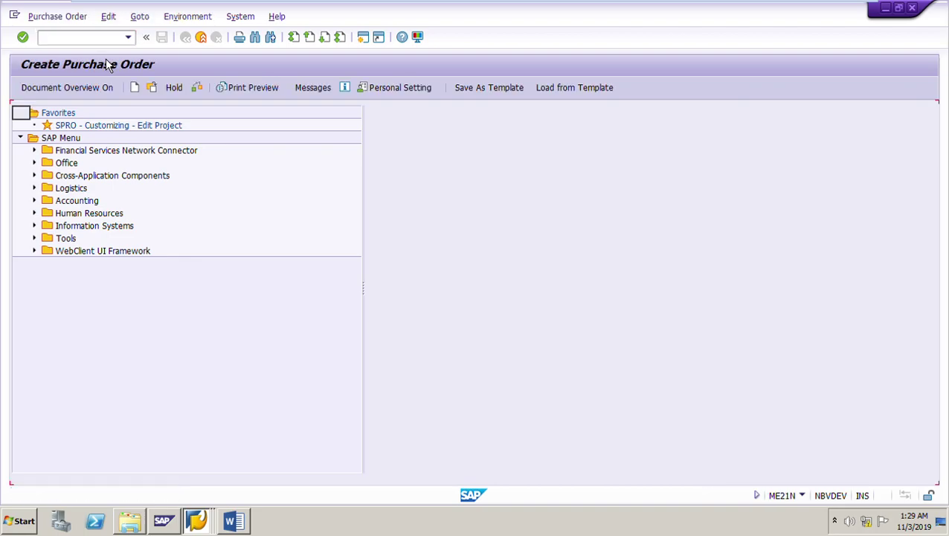
Fill the PO header: vendor 500045, purchasing org 1111, company code 1111, purchasing group Z31
click(310, 113)
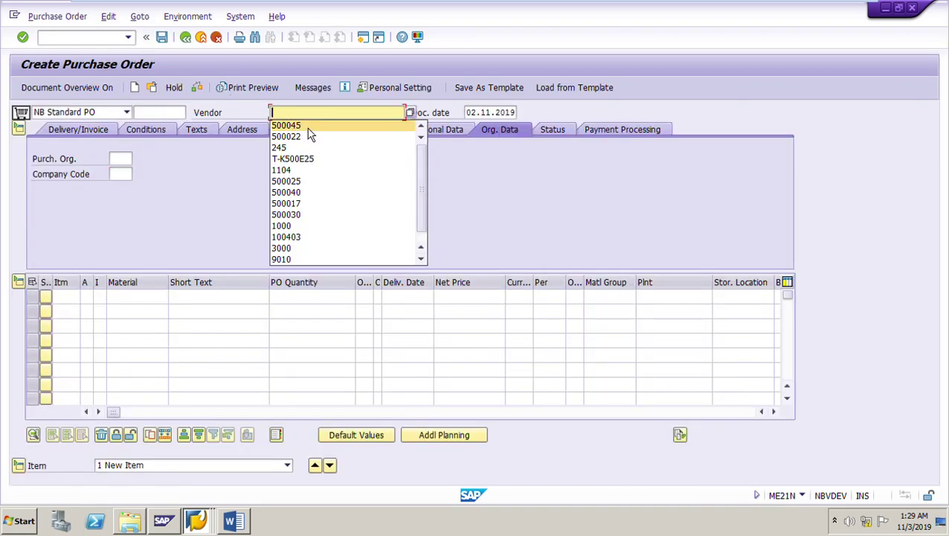
click(302, 126)
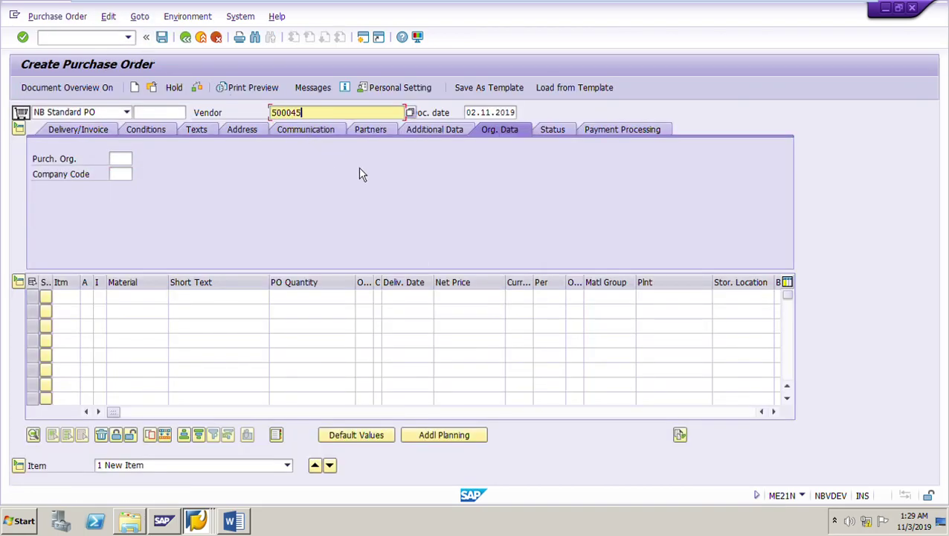
click(119, 159)
click(131, 184)
click(121, 174)
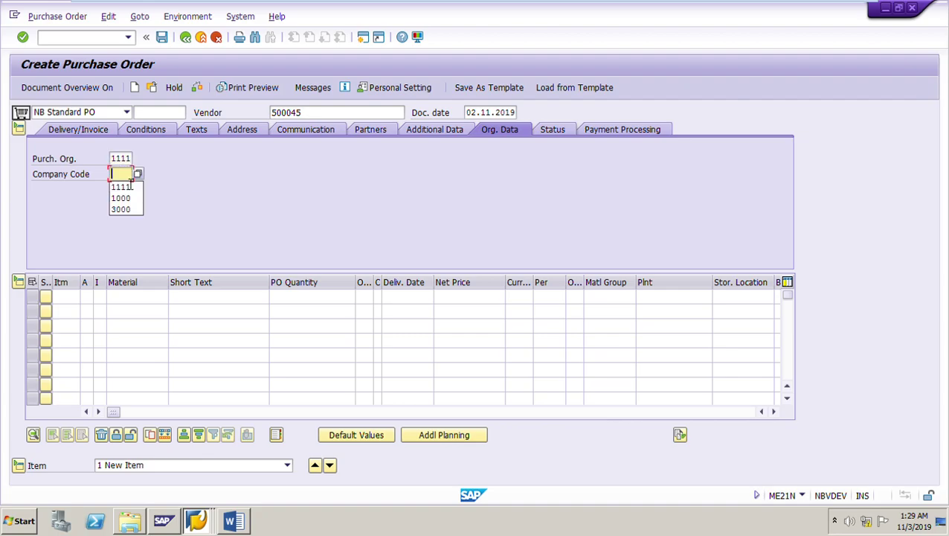
click(119, 185)
key(Return)
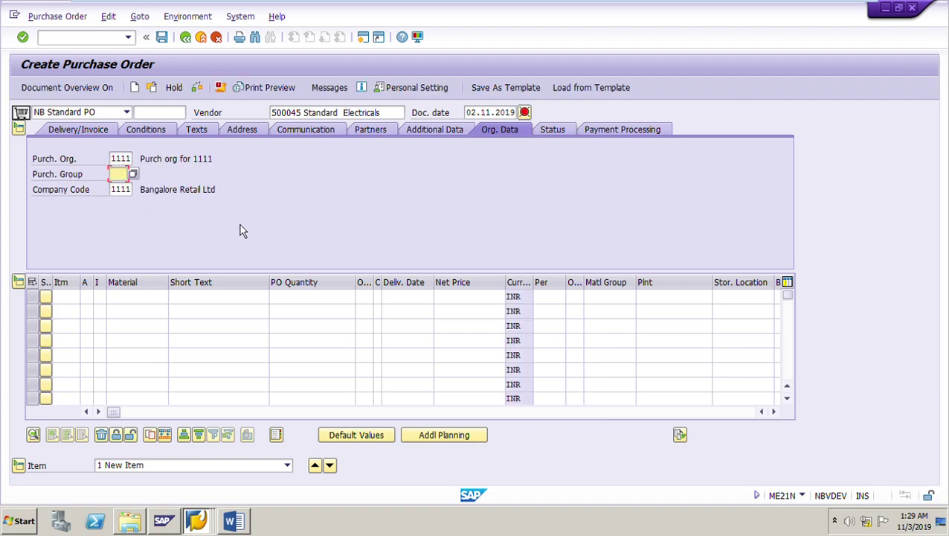
click(119, 174)
click(122, 187)
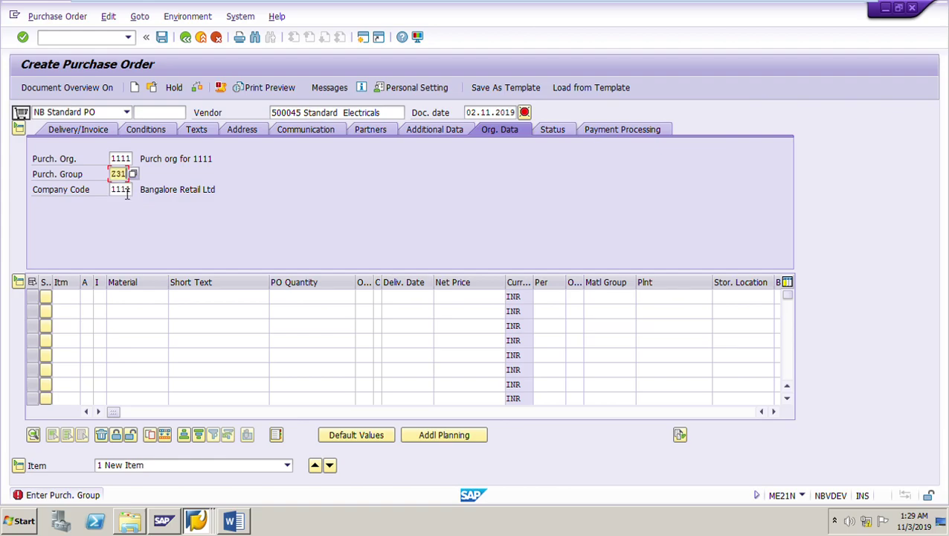
Copy 'plastic bottles' from the Word notes for the first item's short text
click(127, 297)
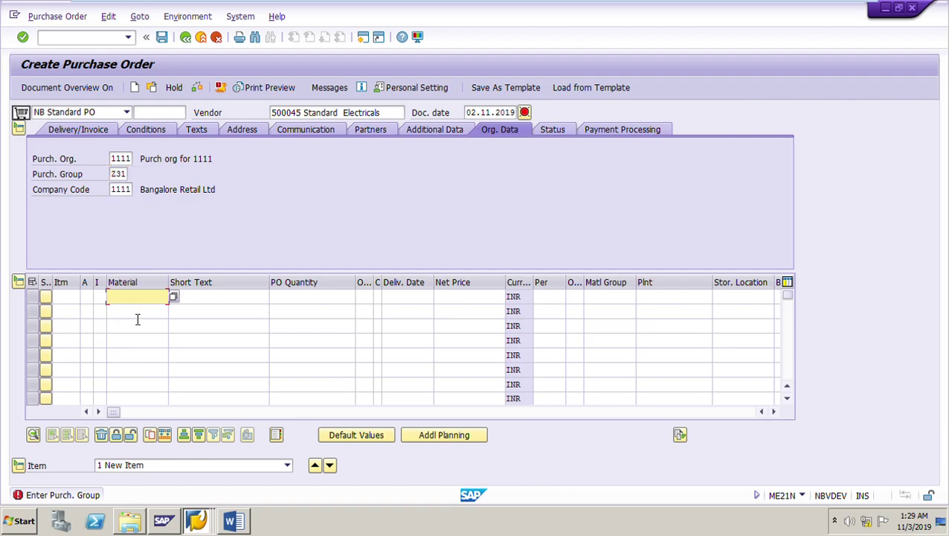
click(214, 299)
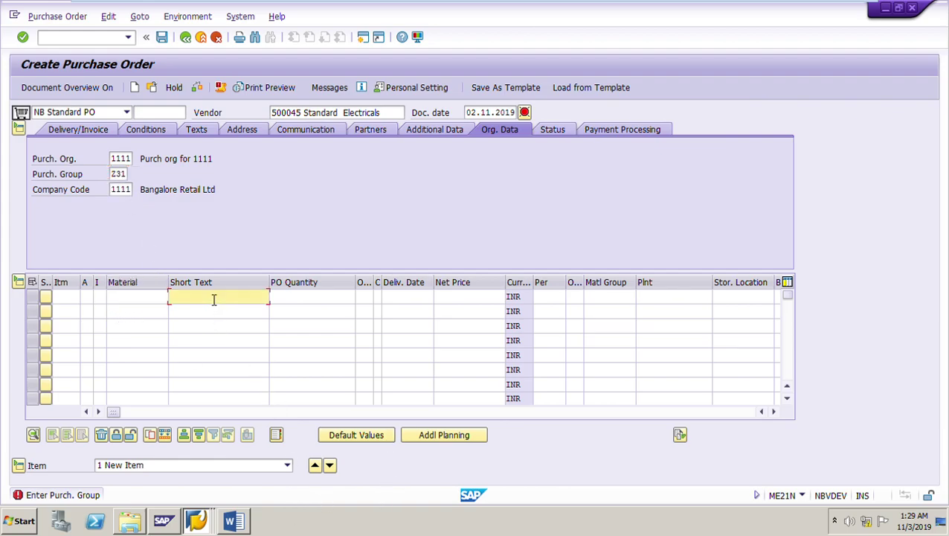
click(233, 521)
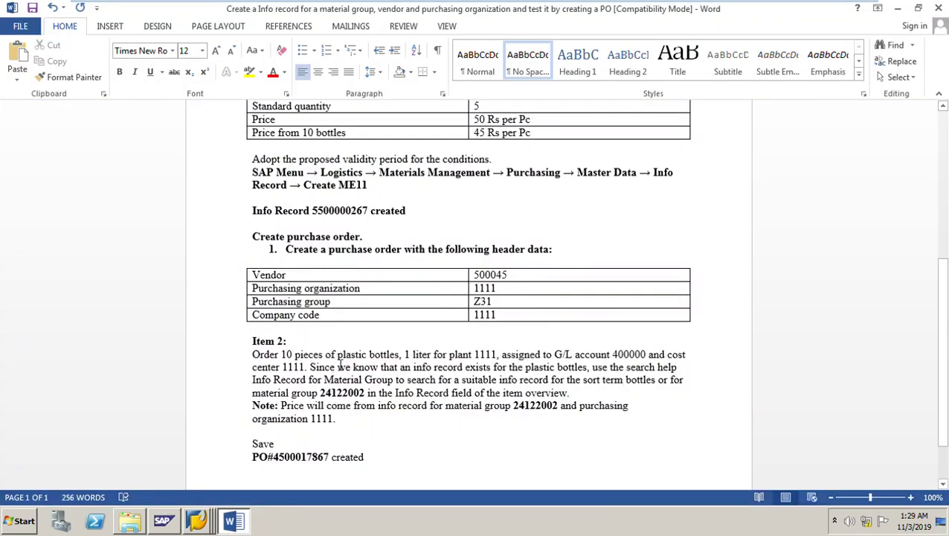
drag(339, 354, 400, 356)
key(ctrl+c)
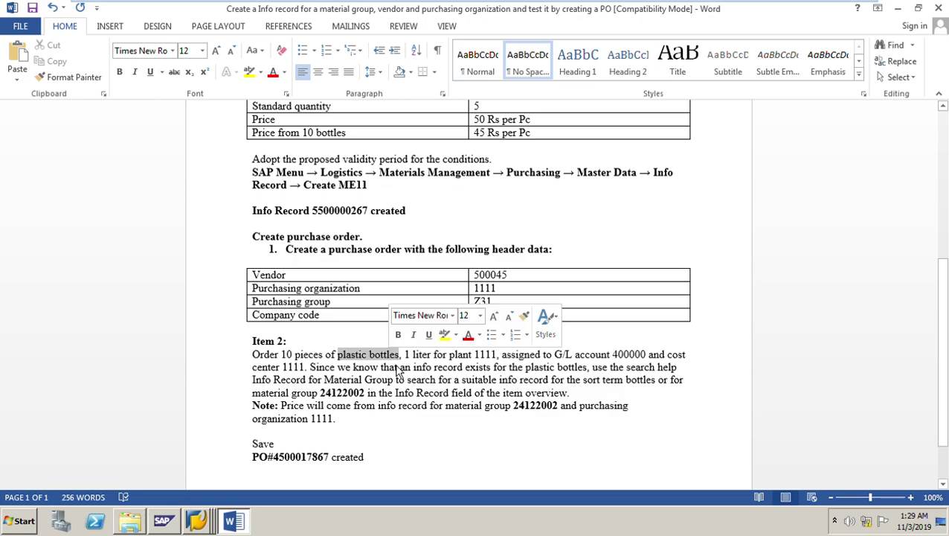
click(234, 521)
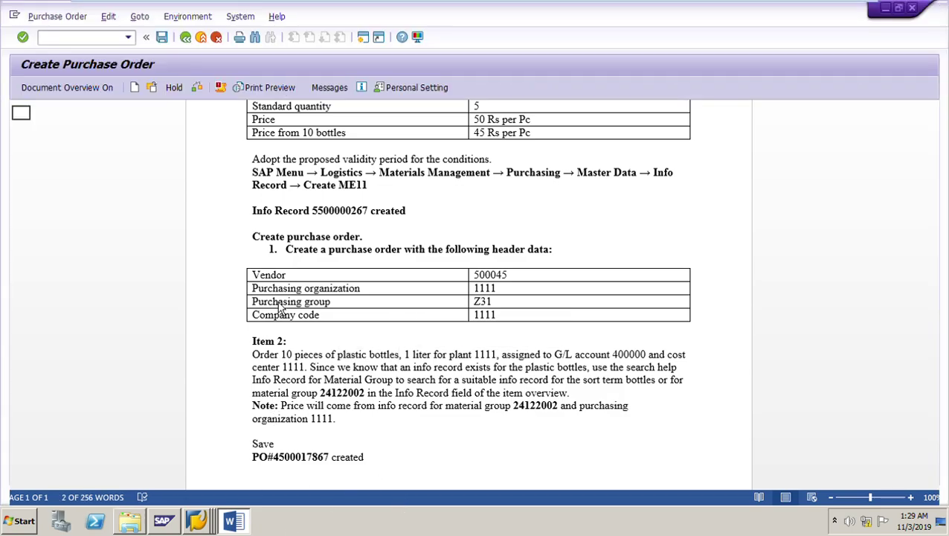
Give the item short text 'plastic bottles', quantity 10 and delivery date 16.11.2019
key(ctrl+v)
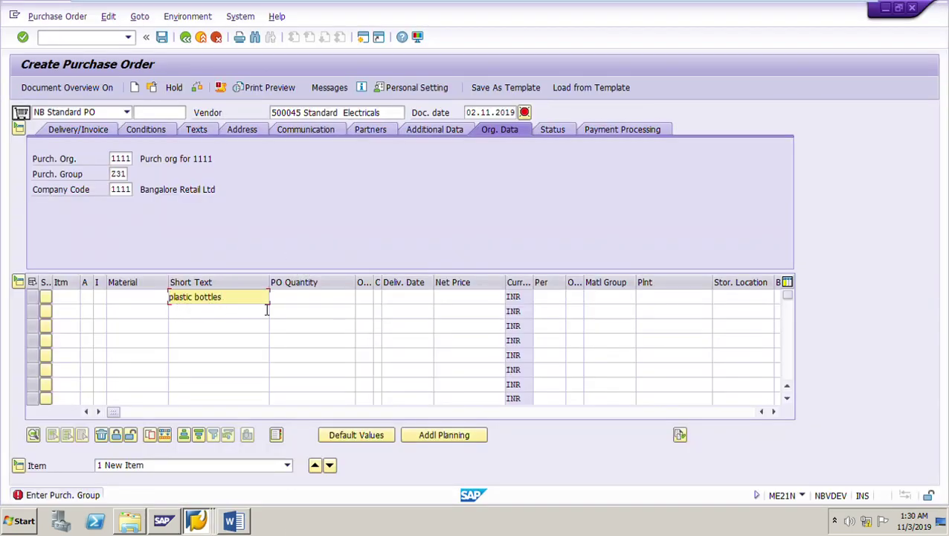
click(302, 300)
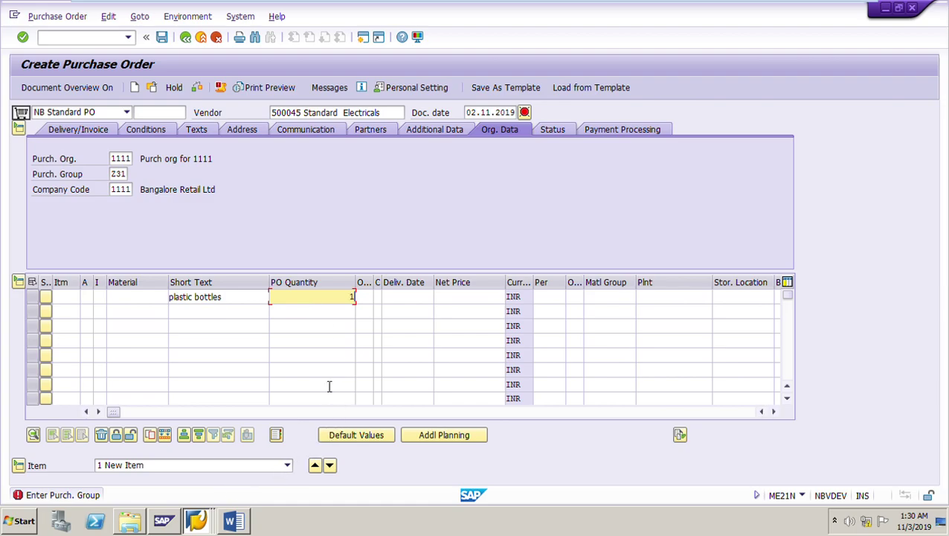
click(90, 298)
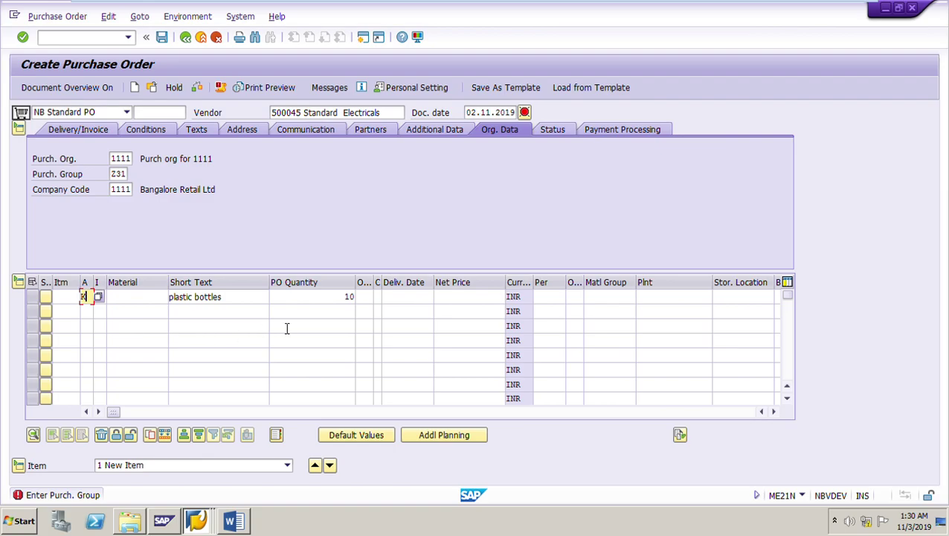
click(410, 298)
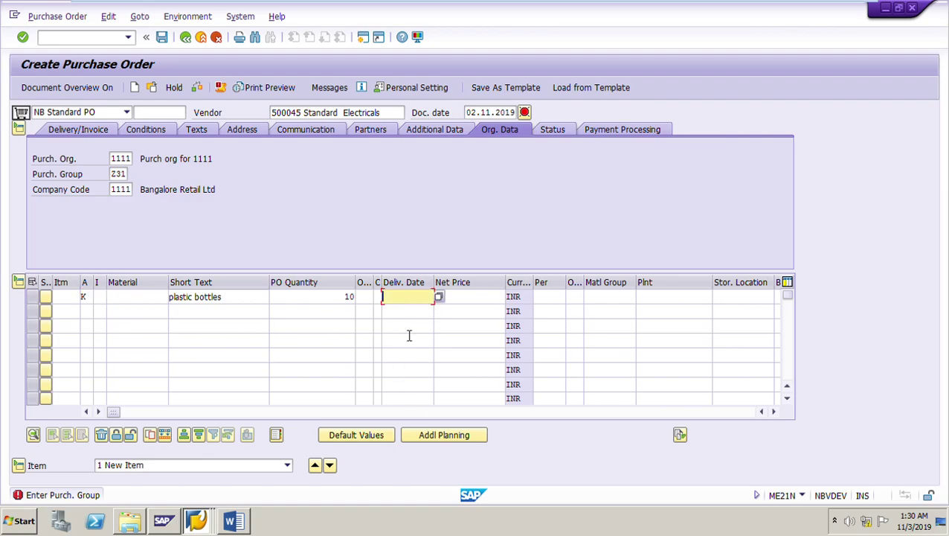
click(441, 299)
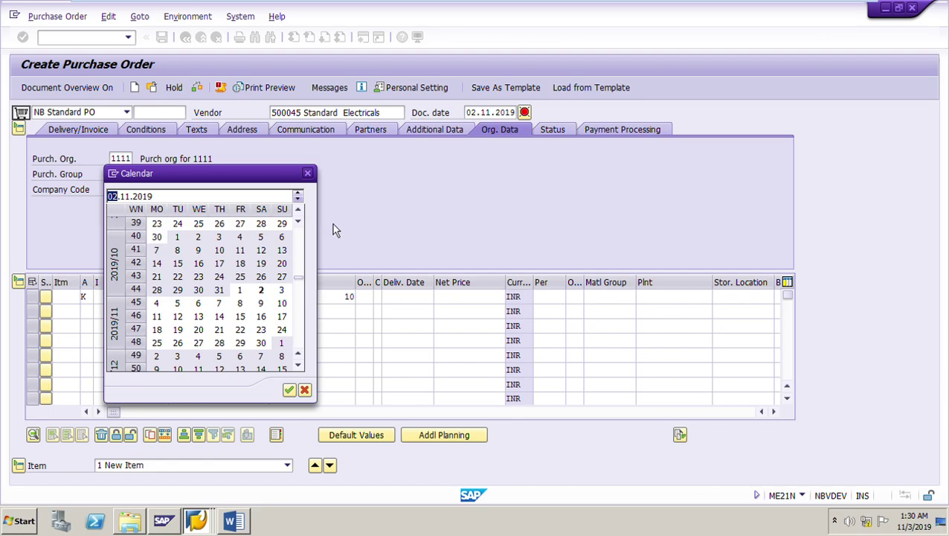
double_click(262, 318)
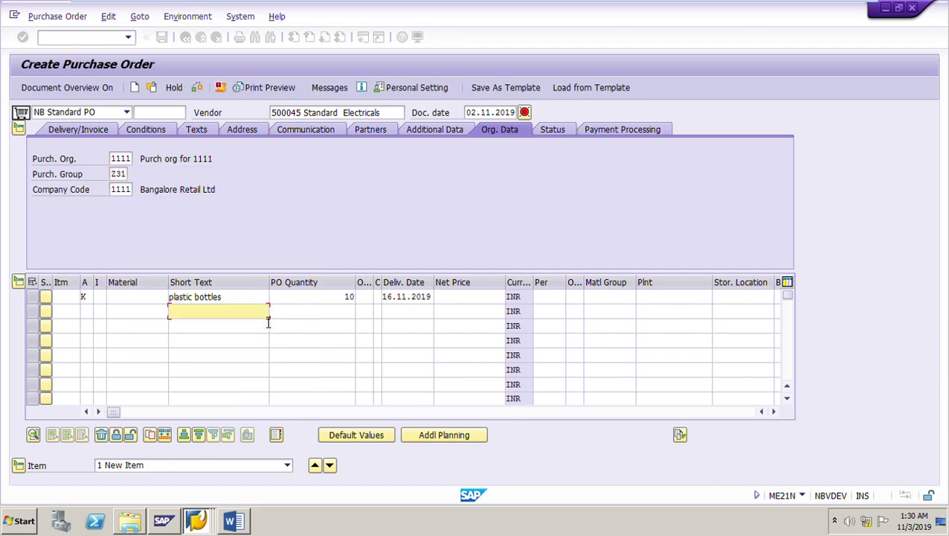
Set plant 1111 for the item and bring up the material group list
click(665, 300)
click(662, 300)
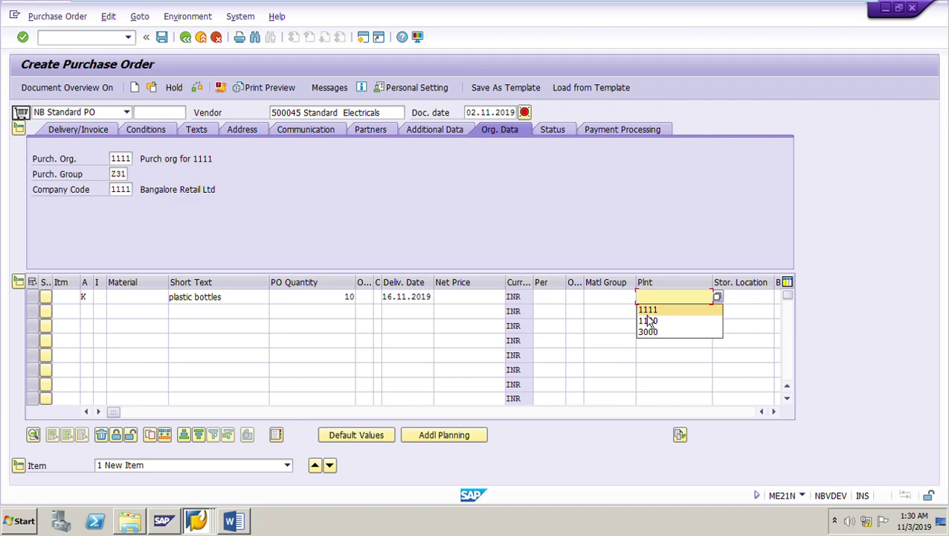
click(647, 310)
click(611, 298)
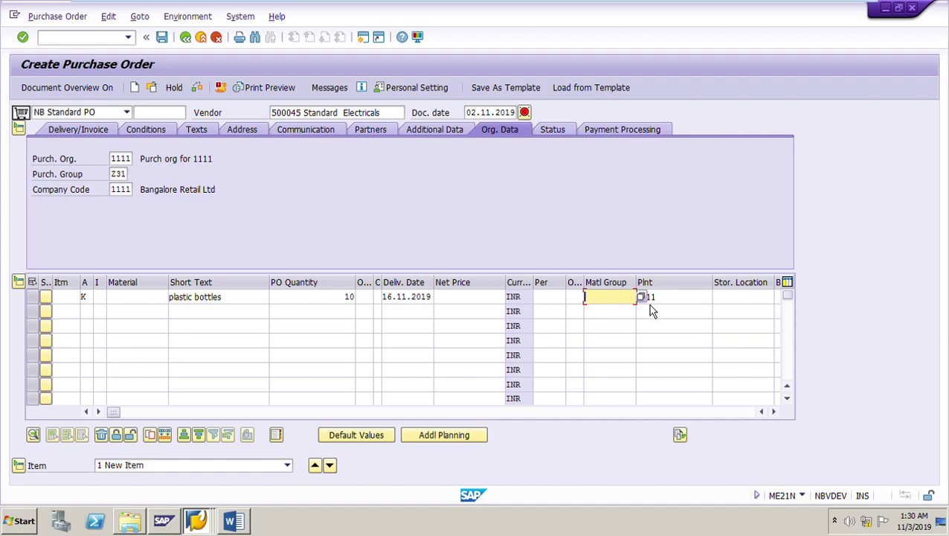
key(Return)
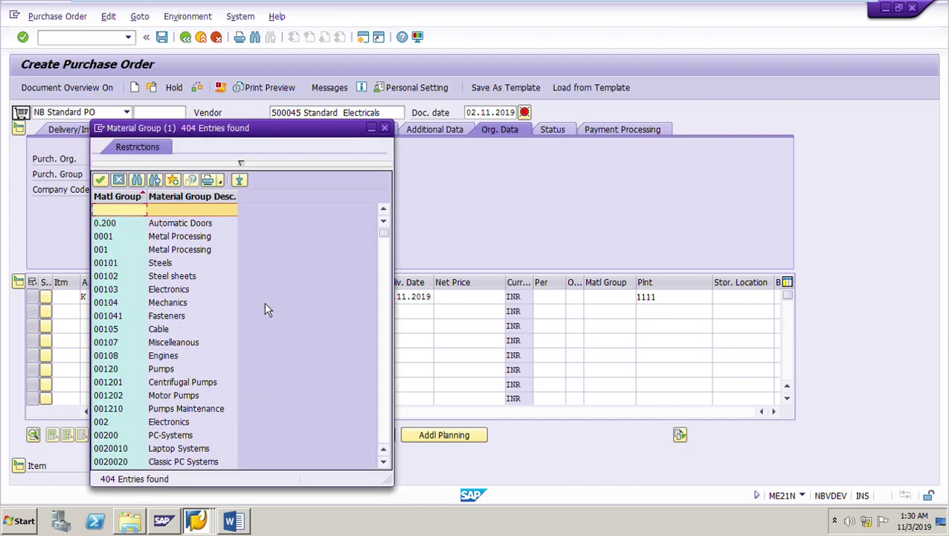
Pick material group 24122002 Plastic Bottles from the list for the item
scroll(273, 361, down, 20)
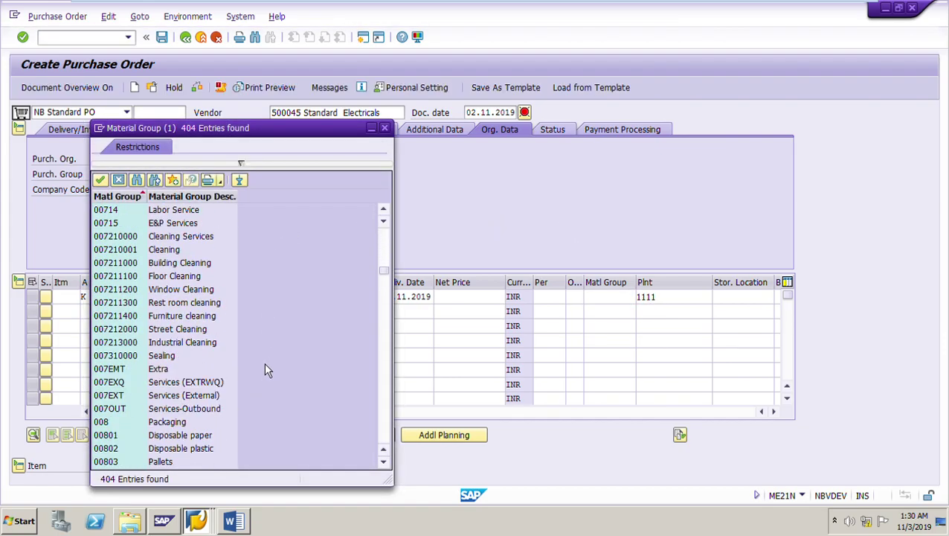
scroll(262, 365, down, 20)
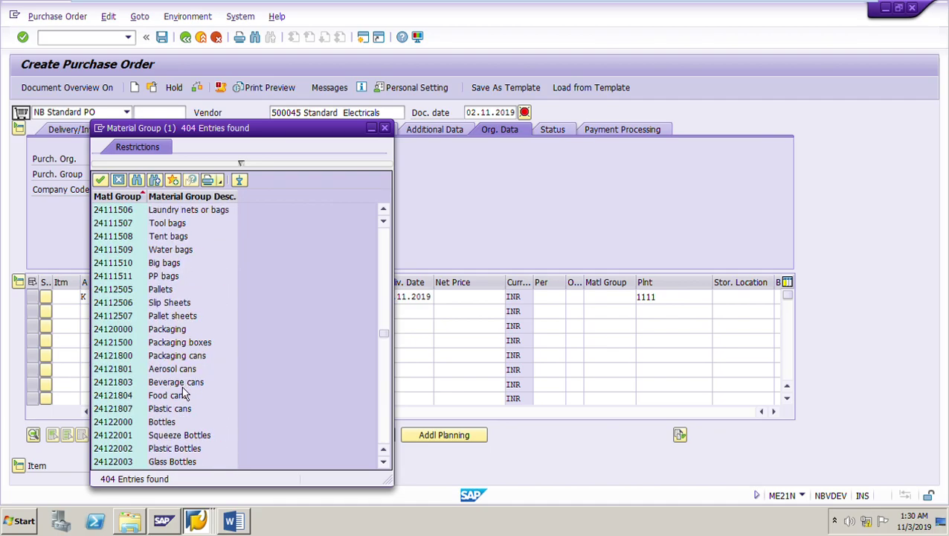
scroll(183, 390, down, 3)
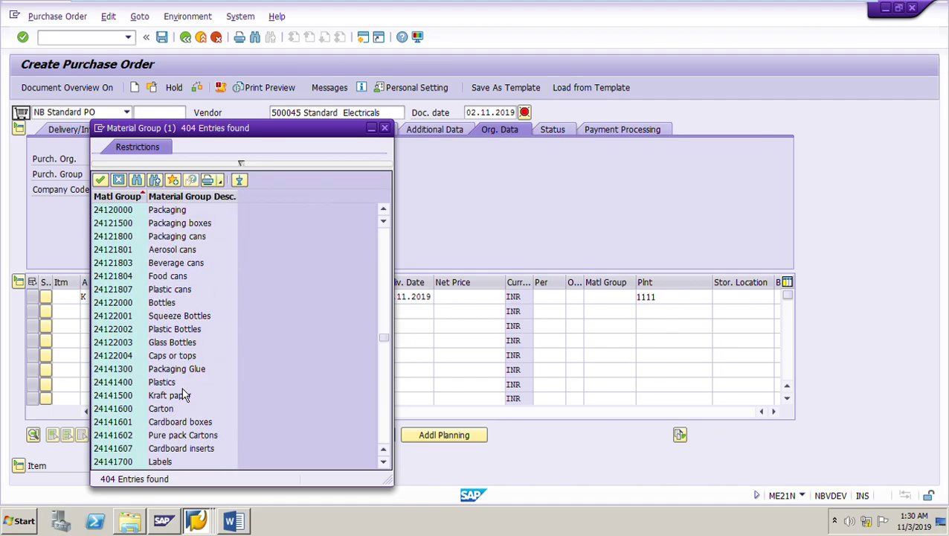
double_click(123, 330)
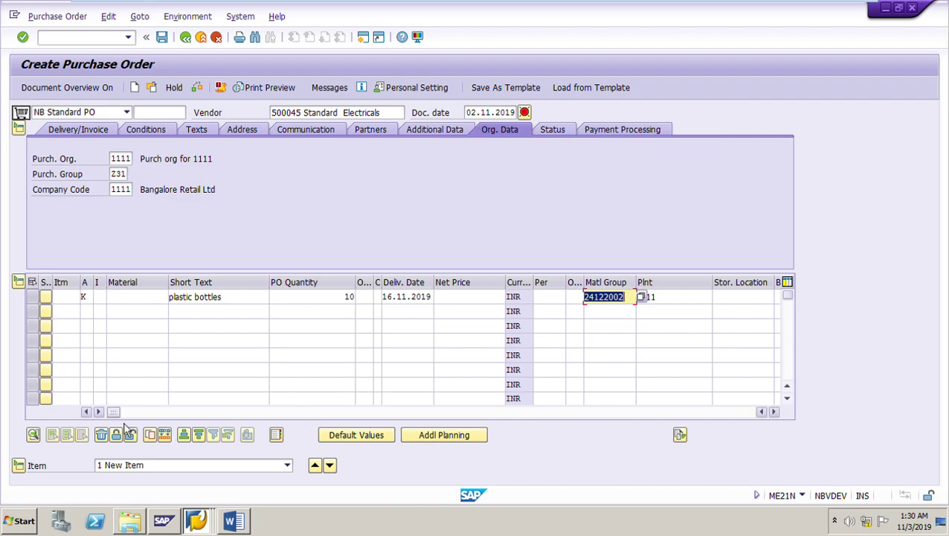
Widen the item table's Info Rec. column and open its info record search
drag(121, 419, 303, 441)
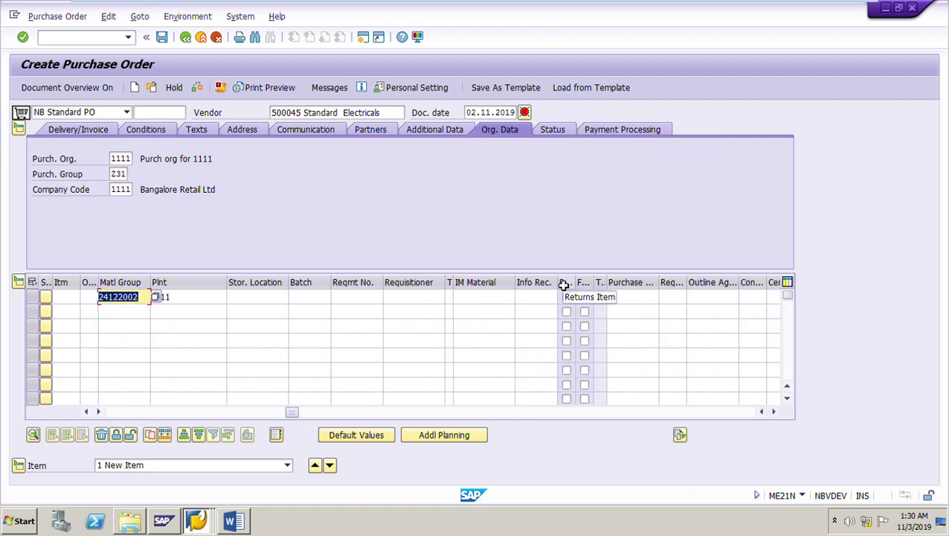
drag(588, 298, 578, 294)
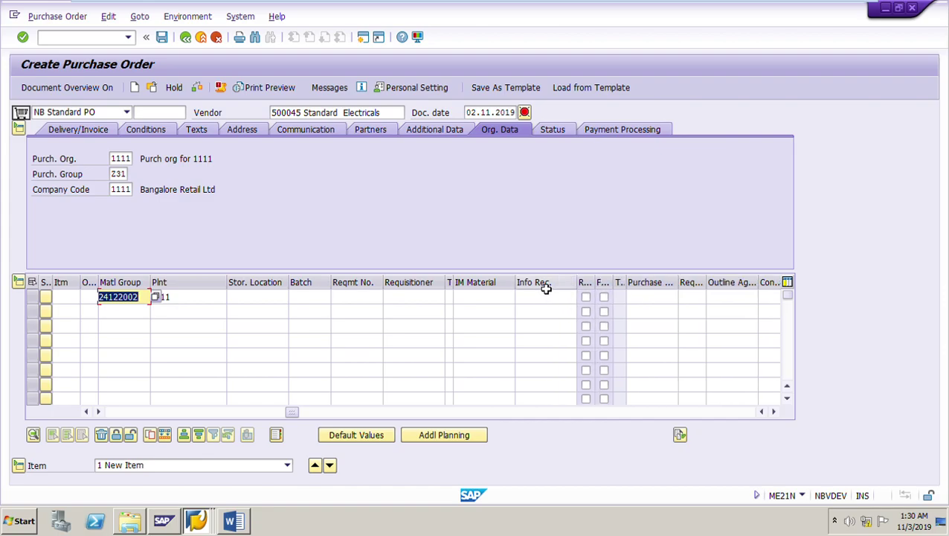
click(545, 287)
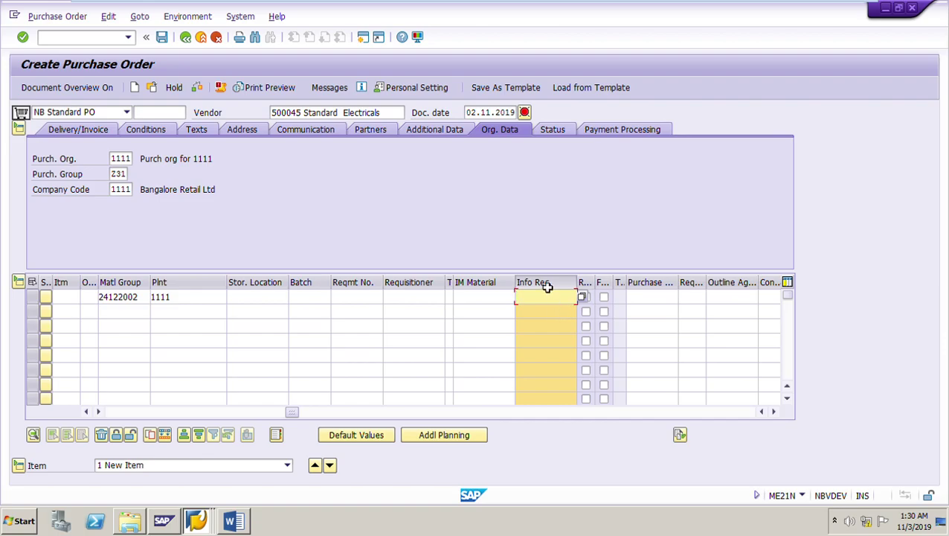
click(586, 300)
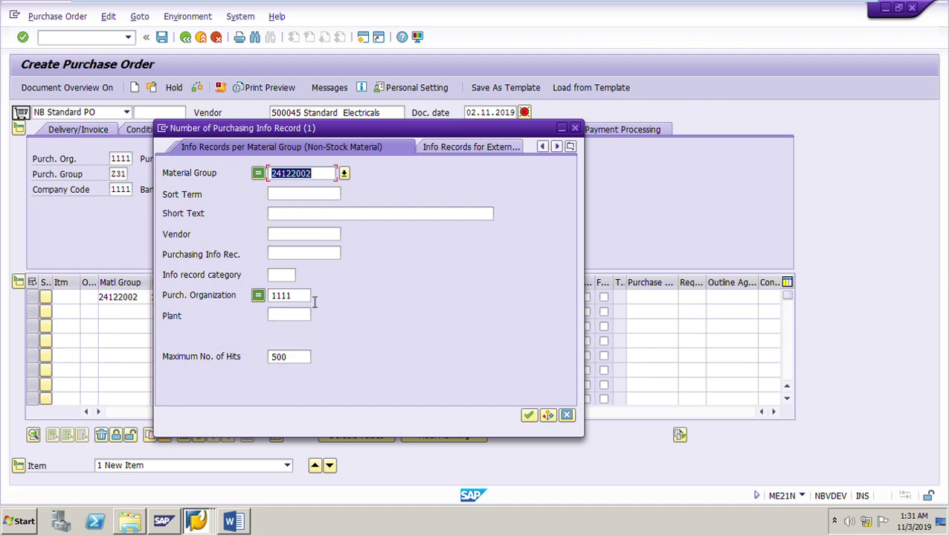
click(325, 176)
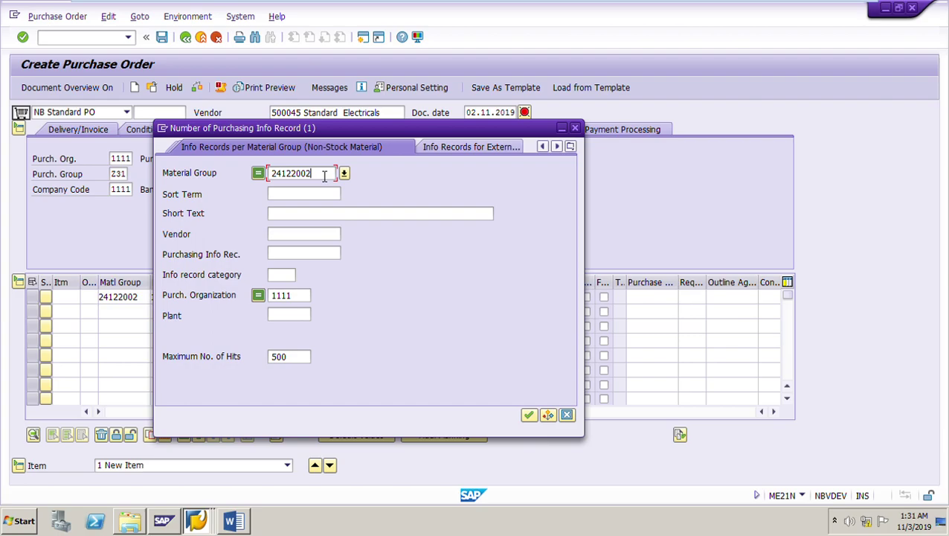
drag(325, 176, 254, 185)
click(305, 297)
drag(304, 298, 251, 302)
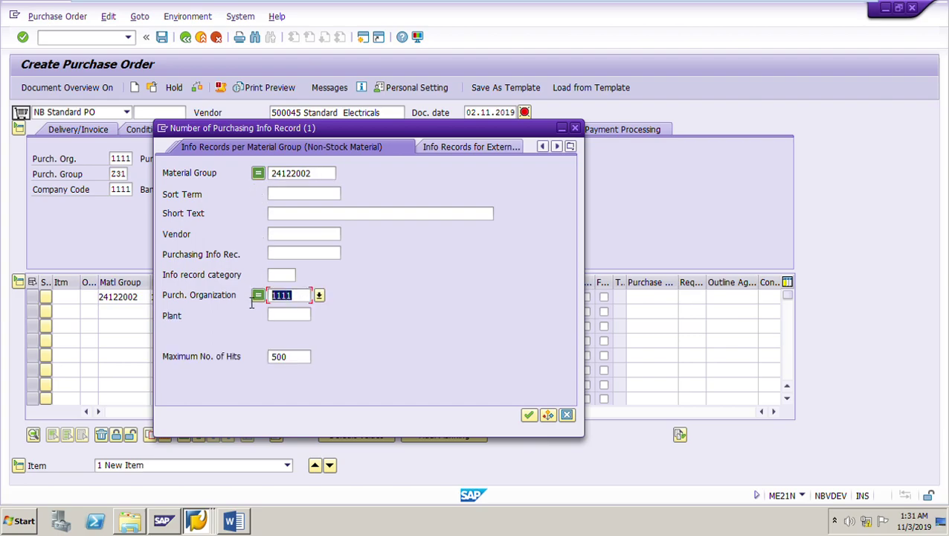
click(530, 415)
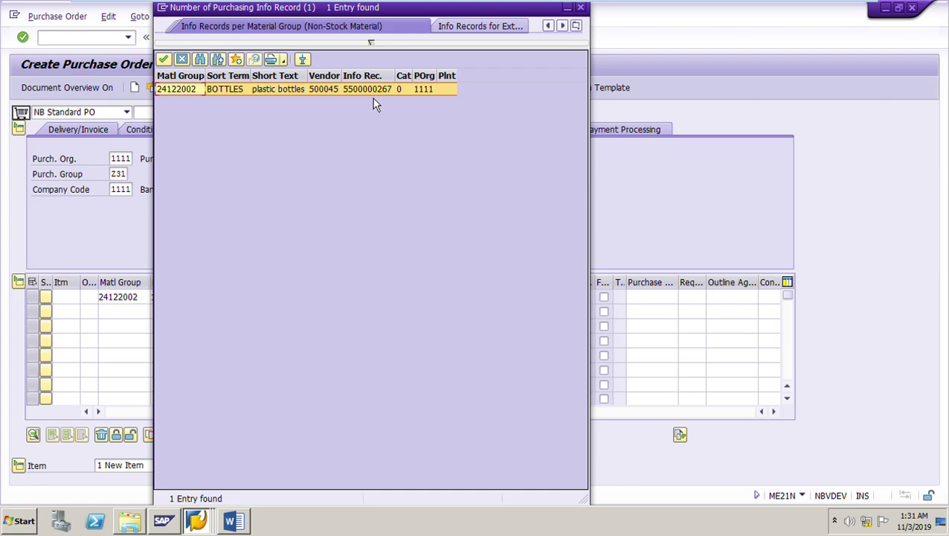
double_click(371, 90)
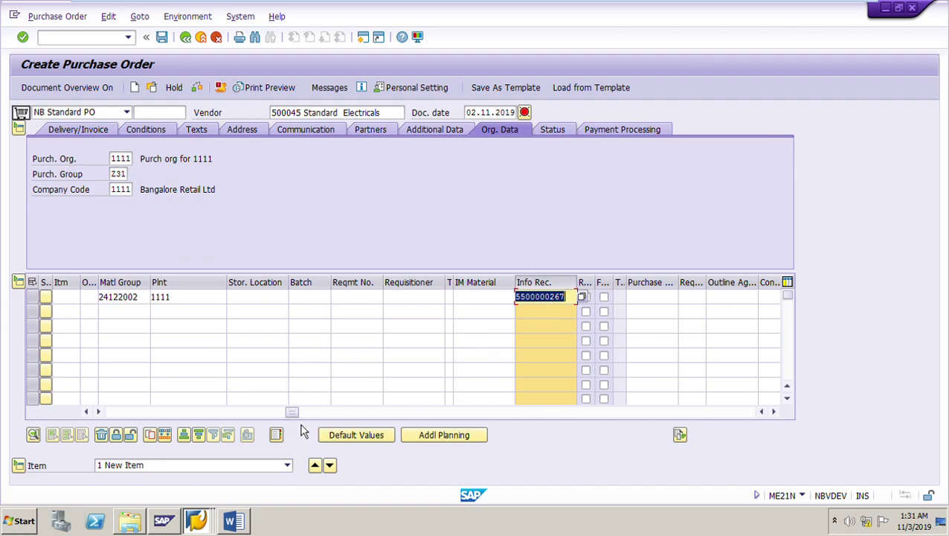
key(Return)
drag(230, 439, 113, 443)
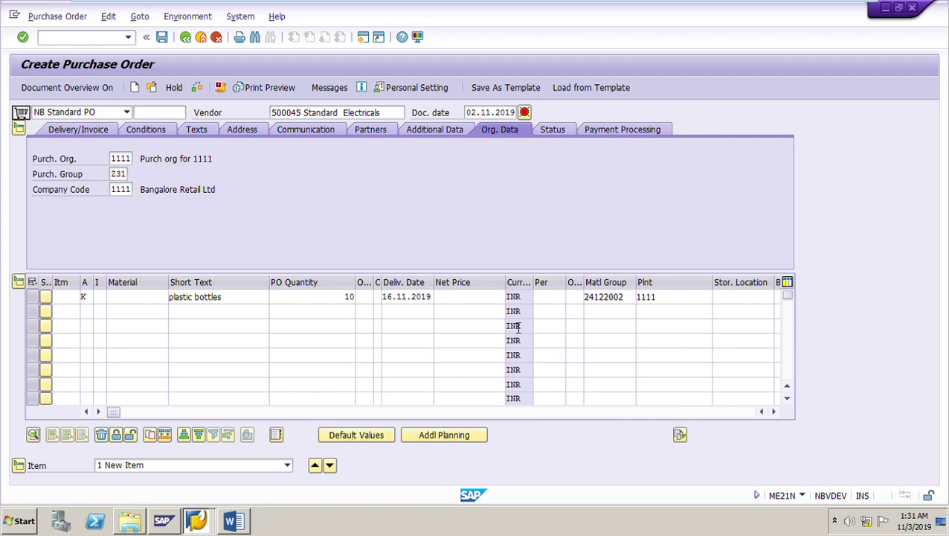
Review item 10's 45,00 INR per PC net price and go to the empty Cost Center field
click(477, 295)
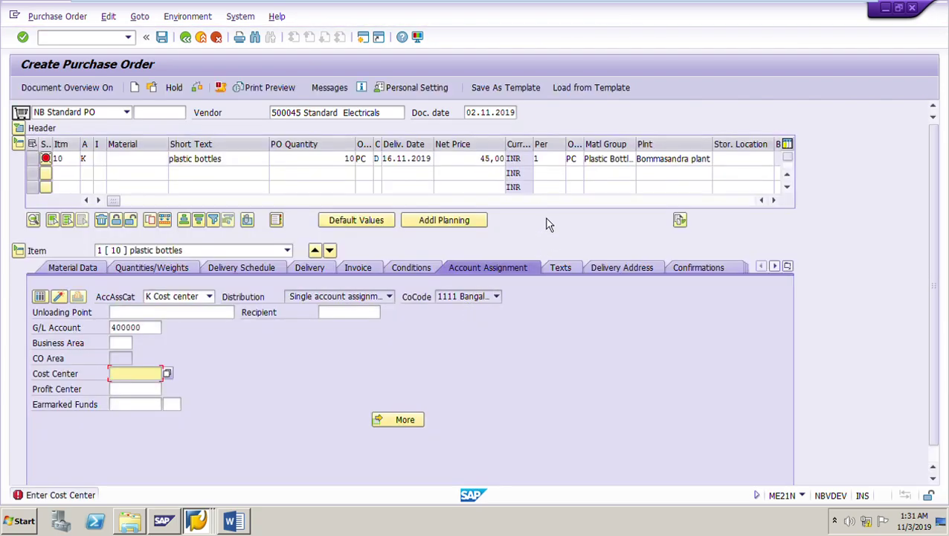
double_click(485, 159)
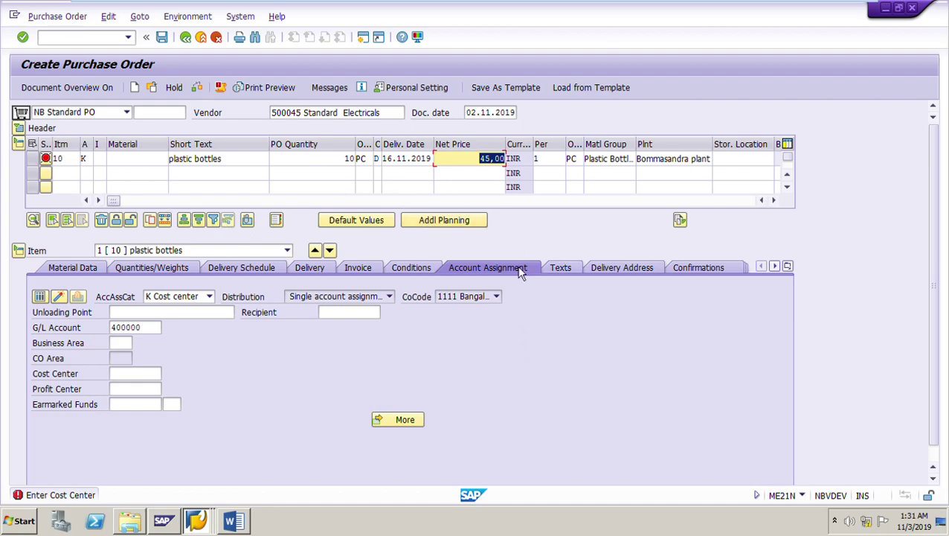
click(476, 205)
drag(480, 202, 113, 201)
drag(480, 157, 525, 162)
click(137, 374)
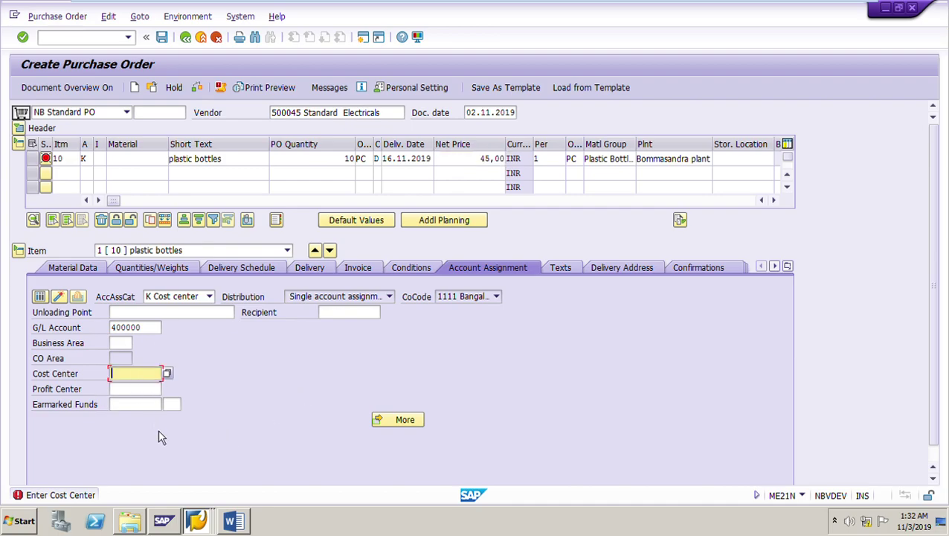
Enter cost center 1111, taken from the Word instructions, for the item
click(235, 523)
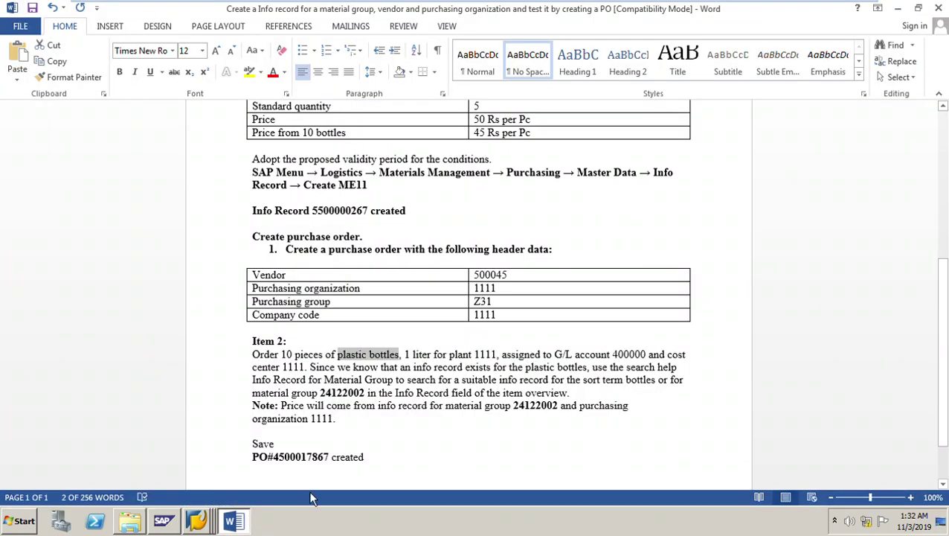
double_click(291, 368)
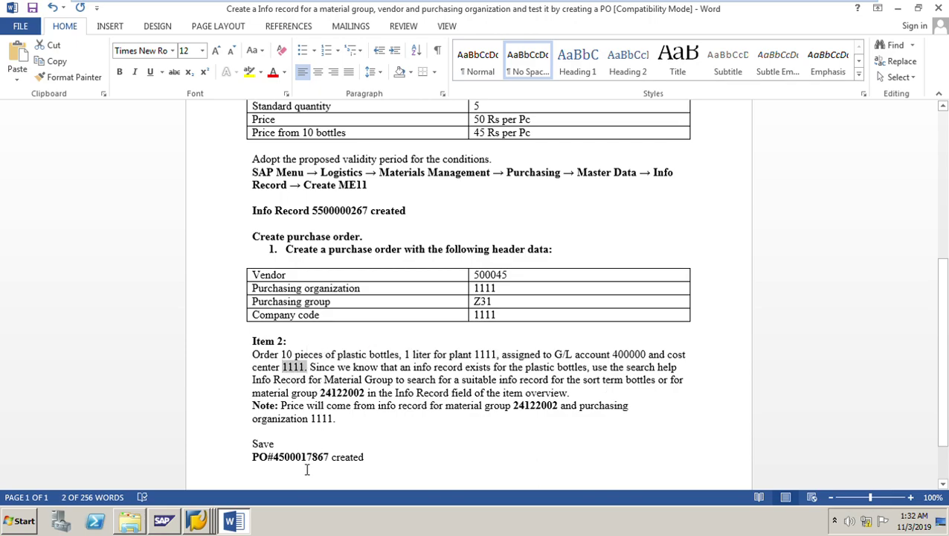
key(alt+Tab)
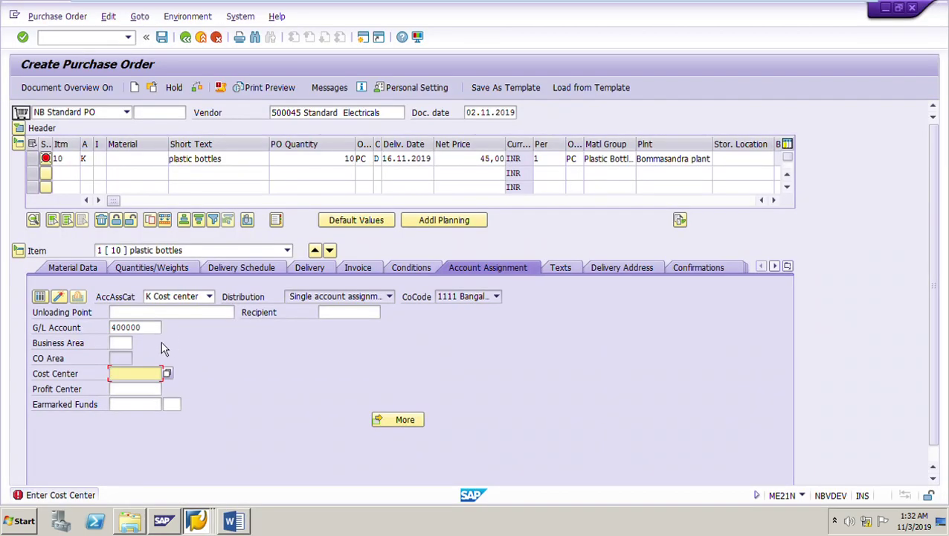
text(1111)
key(Return)
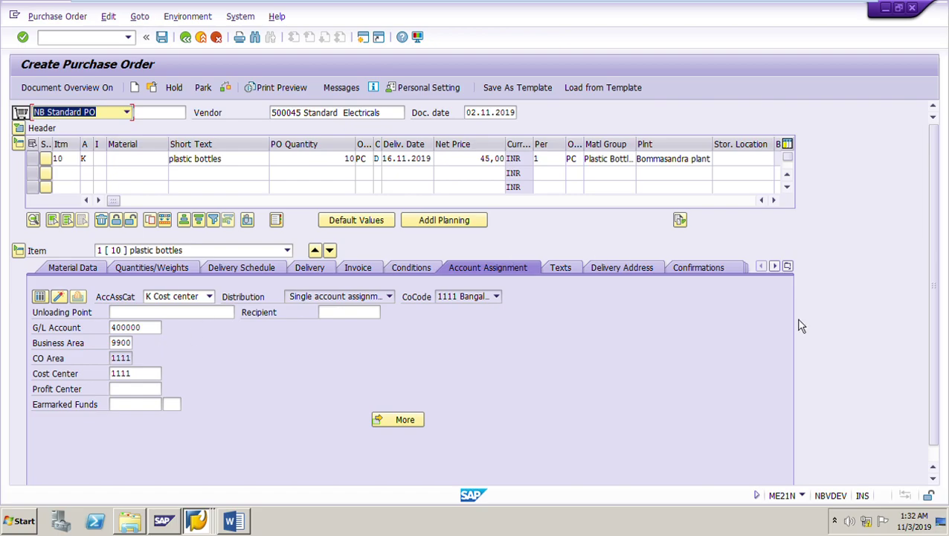
click(233, 95)
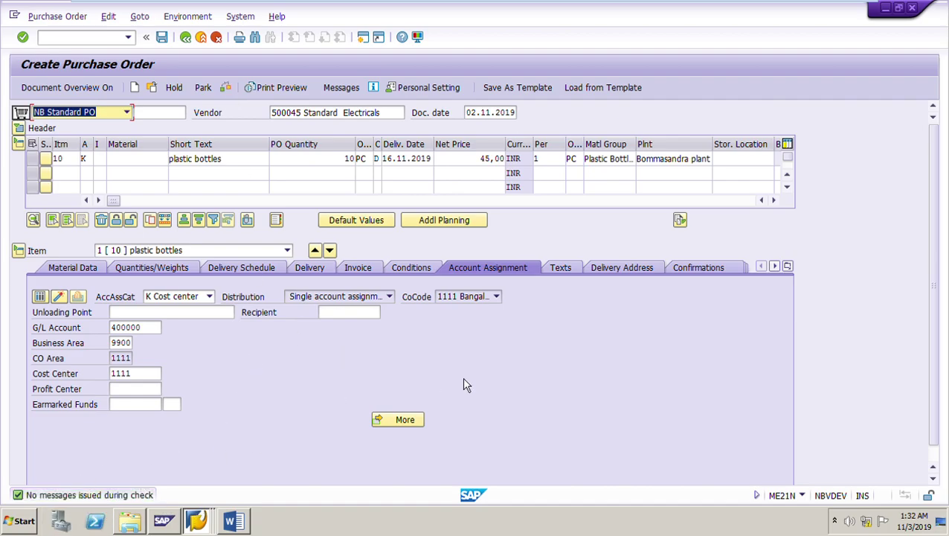
click(167, 43)
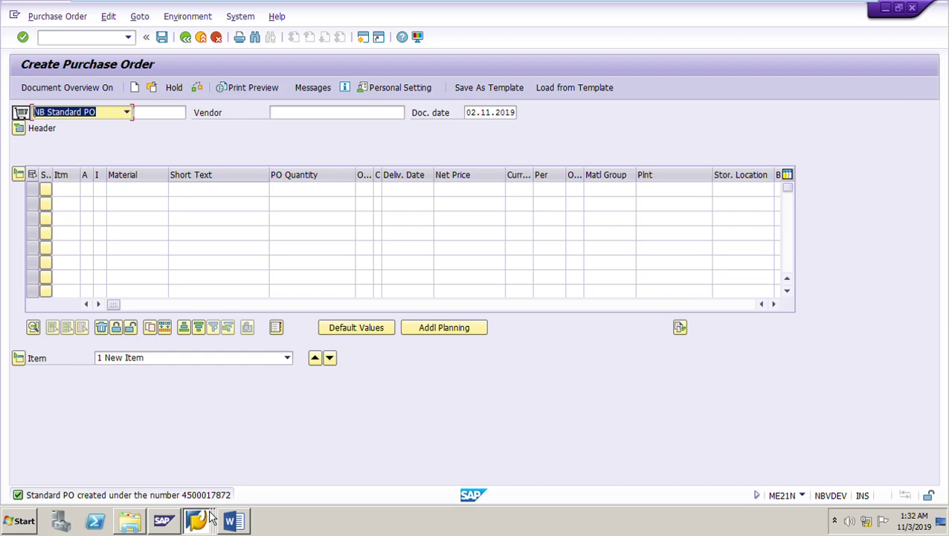
click(248, 524)
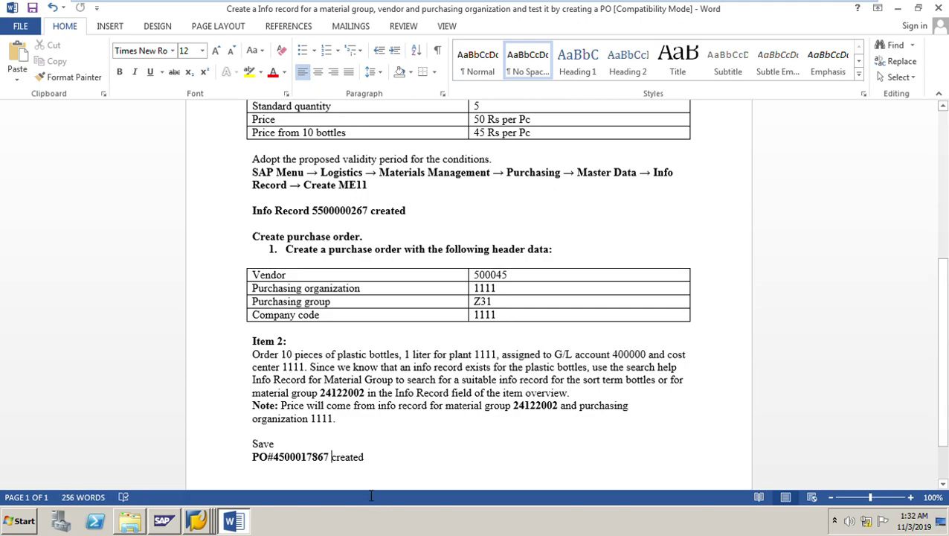
key(BackSpace)
key(BackSpace)
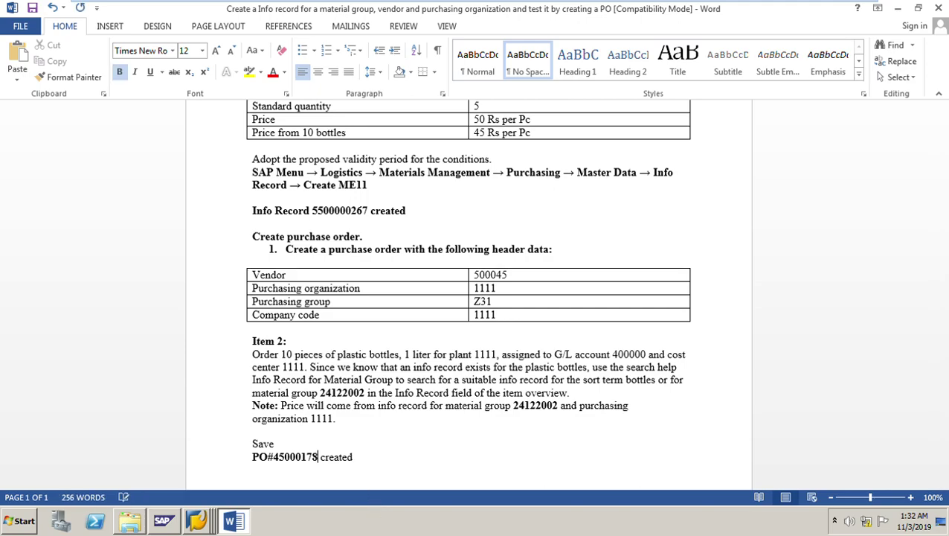
text(72)
scroll(480, 413, up, 7)
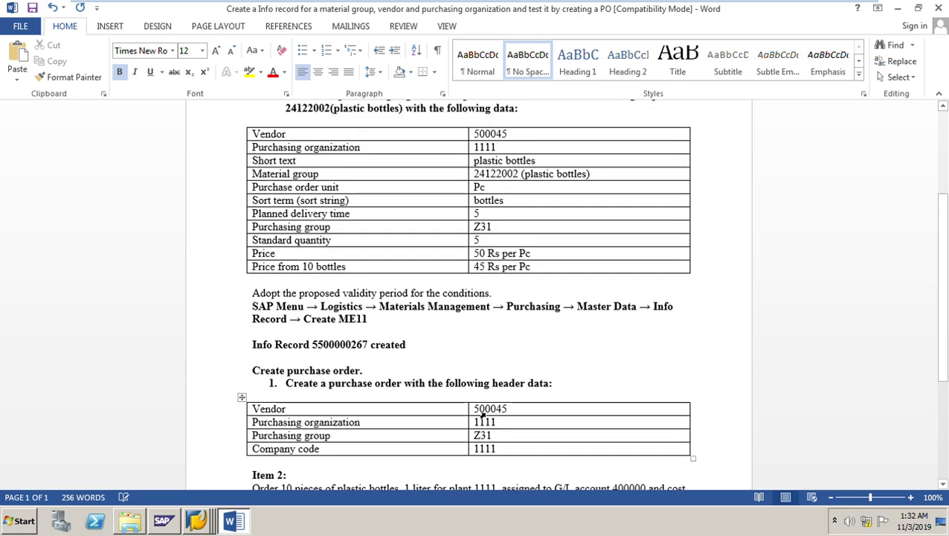
scroll(629, 401, down, 3)
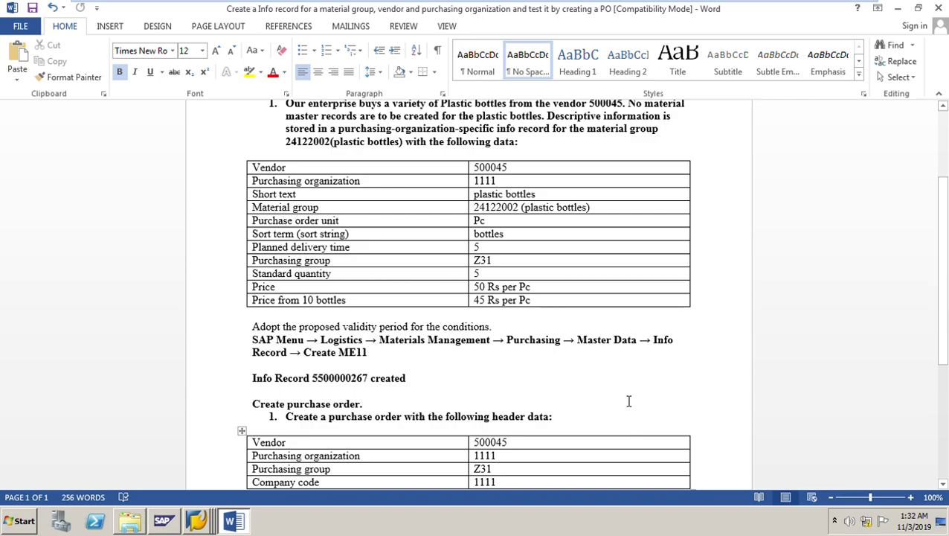
scroll(628, 401, down, 3)
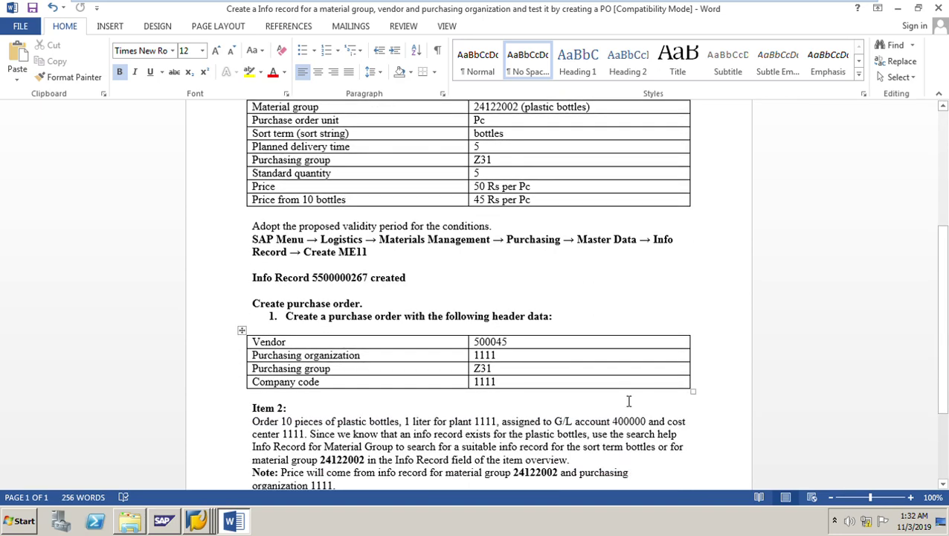